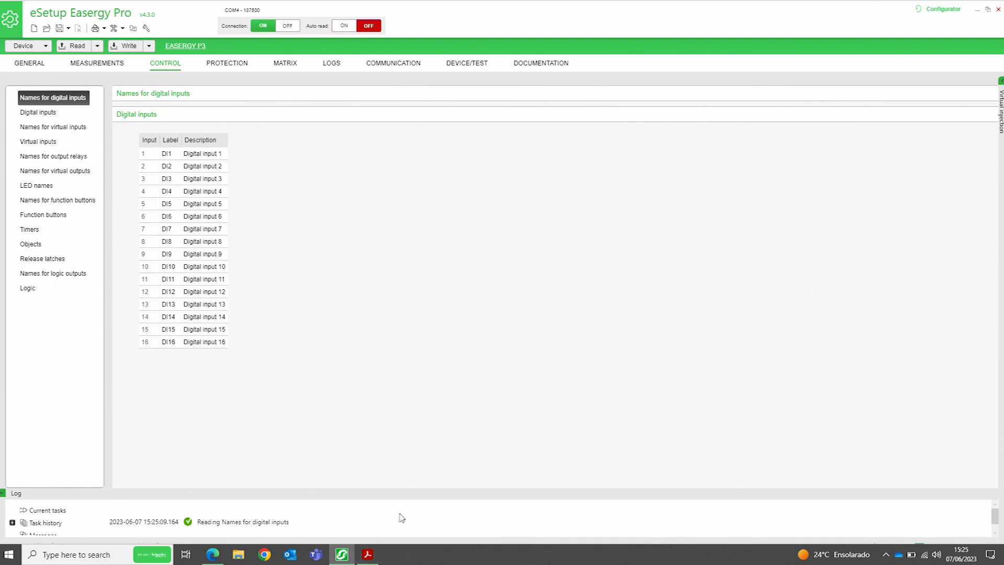
Rename DI1 to 'DJ Aberto' and DI2 to 'DJ Fechado', following the reference slide
left_click(367, 553)
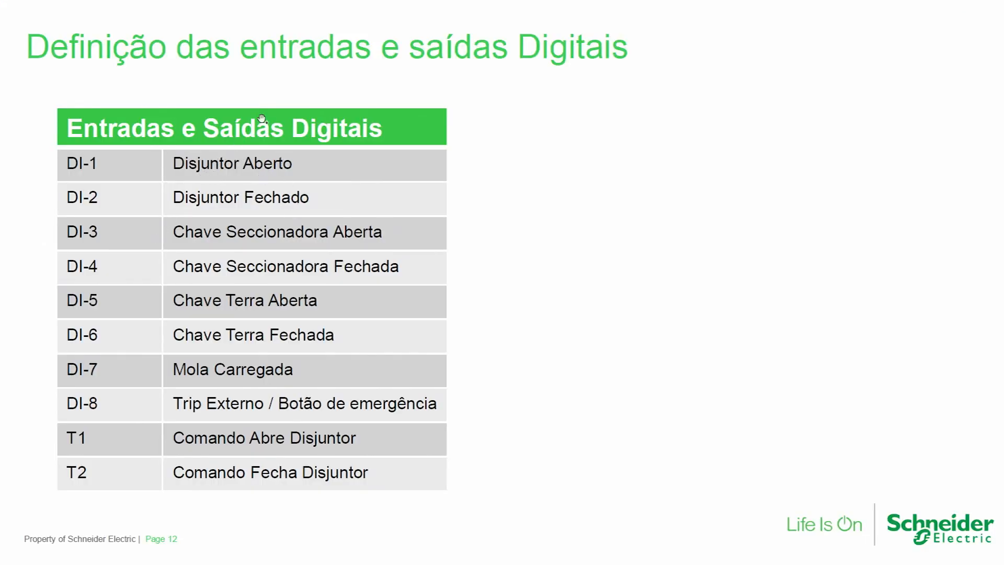
key("alt+Tab")
double_click(219, 154)
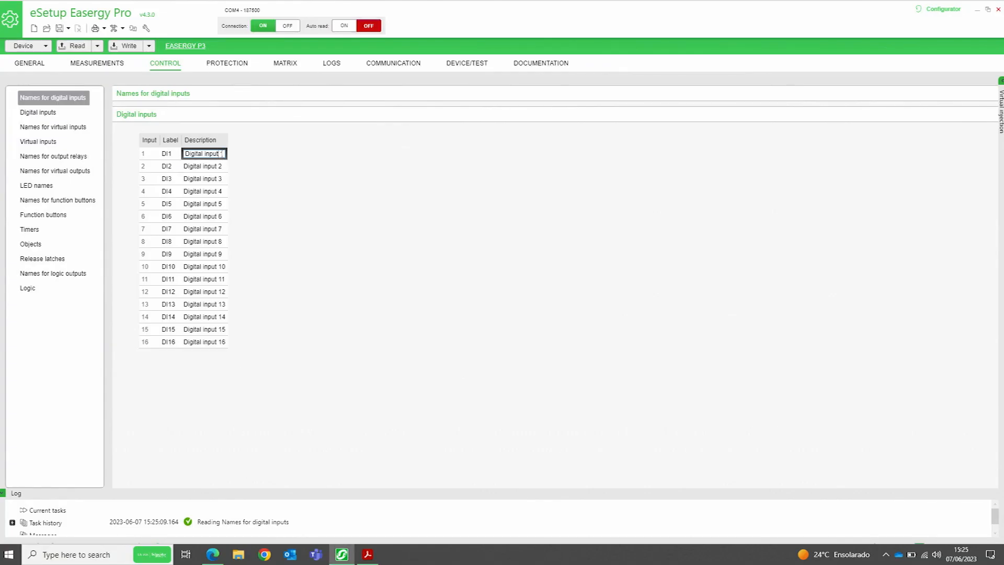
left_click_drag(219, 154, 181, 163)
type("Dj a")
type(" Aberto")
left_click(224, 165)
left_click(223, 166)
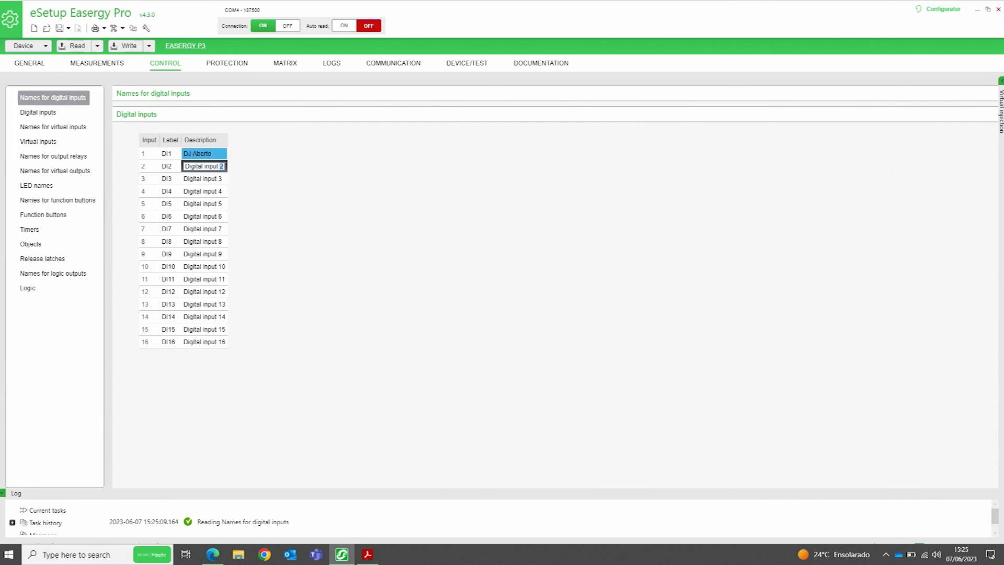
left_click(224, 167)
left_click_drag(224, 166, 158, 169)
type("DJ Fechado")
Name DI3 'CH SEC Aberto', fixing its last letter, then recheck the reference slide
left_click(369, 554)
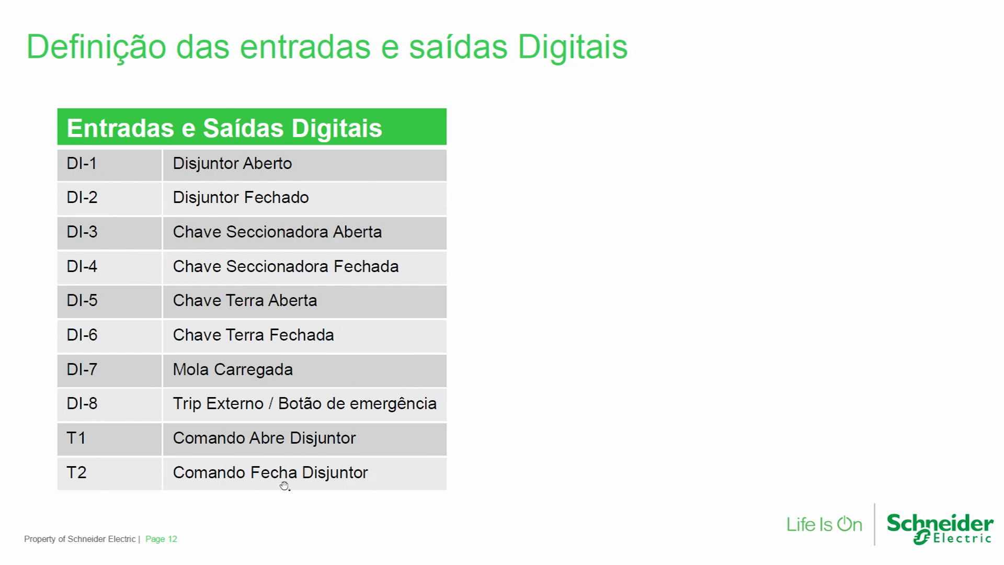
key("alt+Tab")
left_click(223, 179)
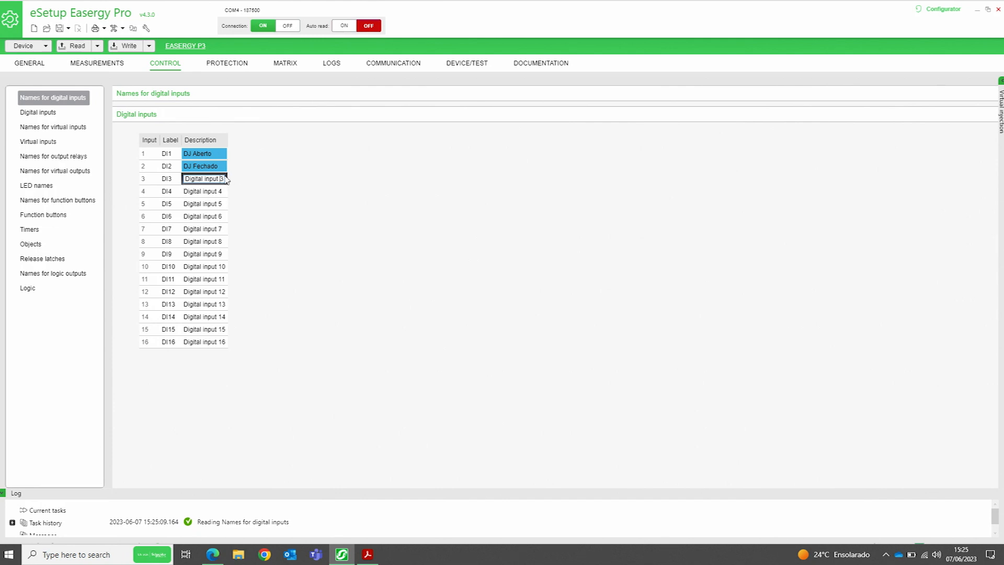
left_click_drag(226, 180, 138, 173)
type("CH SEC Aberta")
key("BackSpace")
type("o")
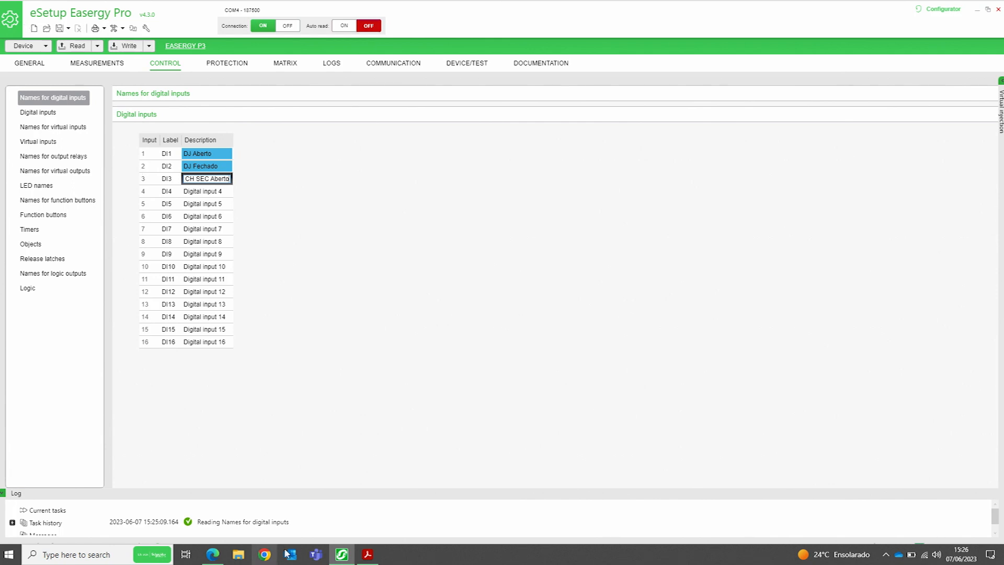
left_click(368, 554)
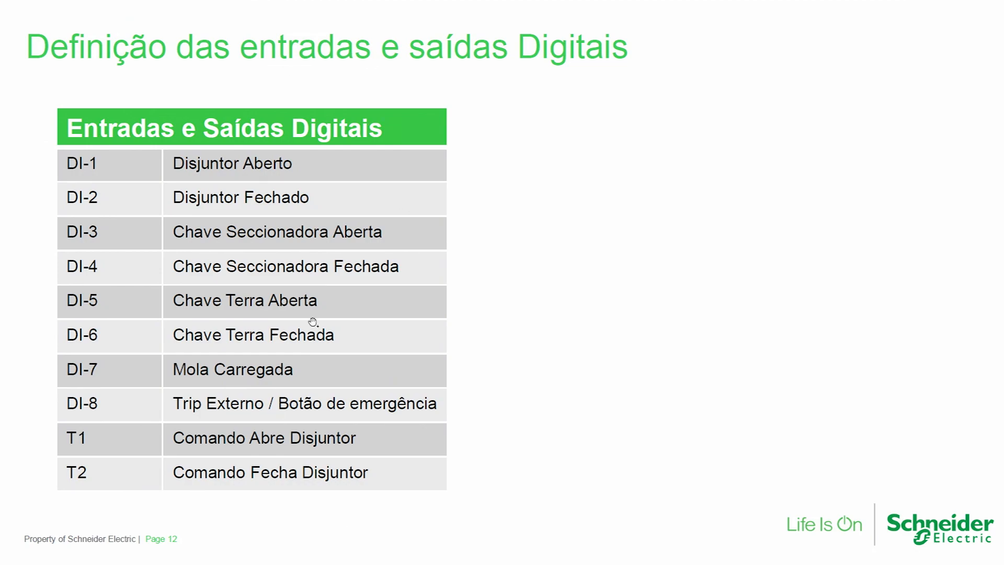
key("alt+Tab")
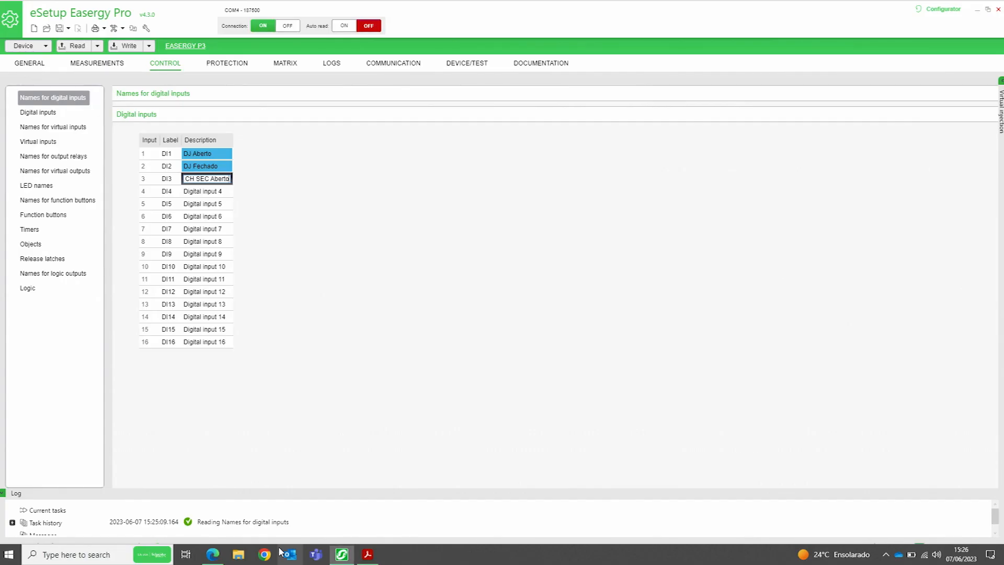
Name DI4 'CH SEC Fechada' and DI5 'CH Terra Aberta'
left_click(229, 192)
left_click(226, 192)
type("CH ")
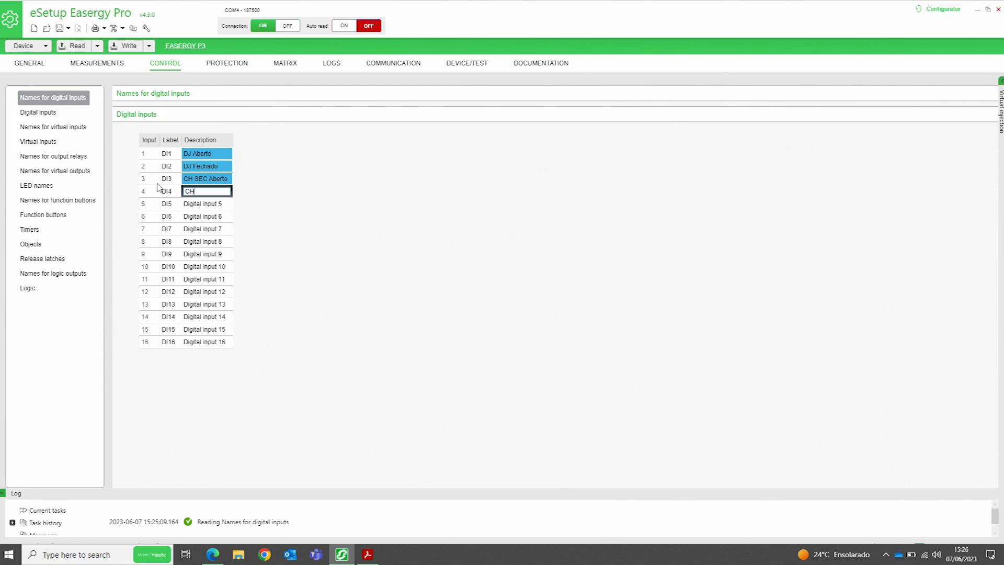
type("SEC Fechada")
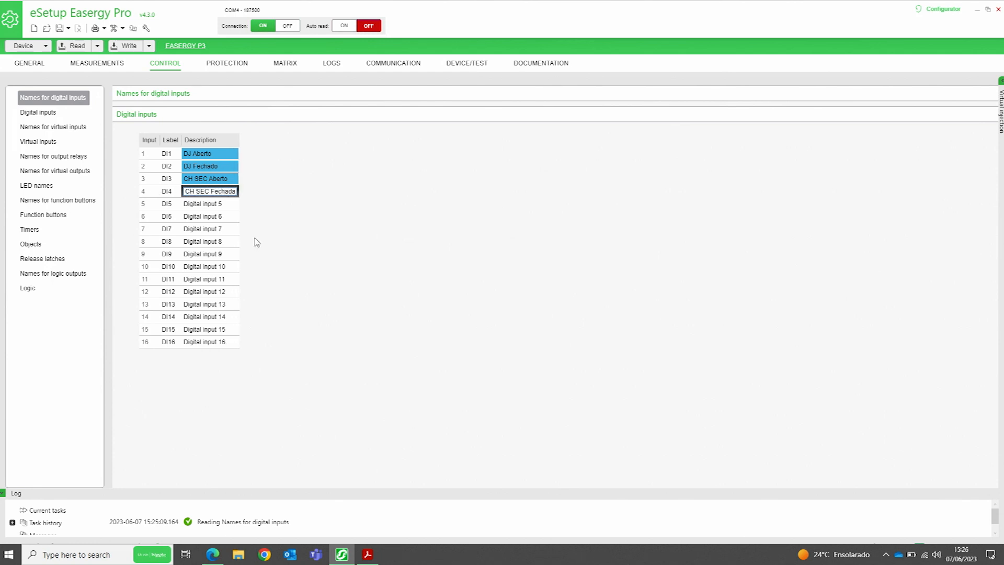
left_click(368, 557)
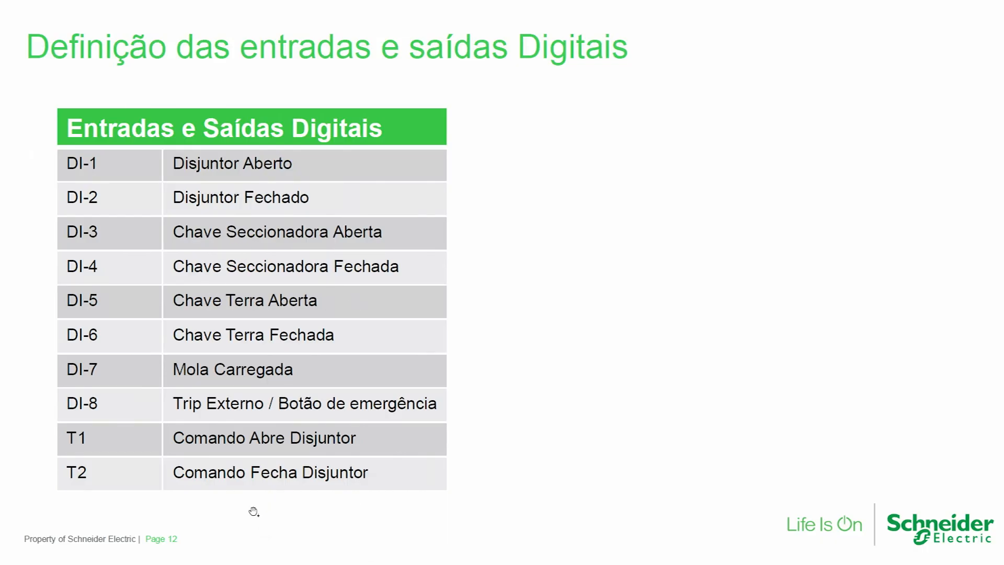
key("alt+Tab")
left_click(224, 204)
left_click(226, 204)
type("CH ")
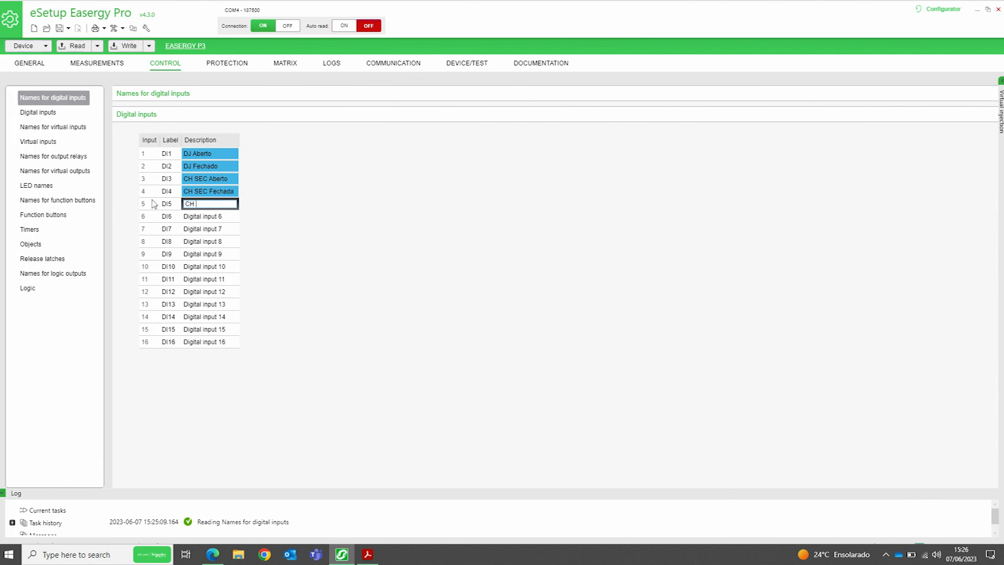
type("TerrA a")
key("BackSpace")
key("BackSpace")
key("BackSpace")
type("a Aberta")
key("Return")
Name DI6 'CH Terra Fechada', DI7 'Mola Carregada' and DI8 'Trip Externo/Botão Emerg'
type("CH ")
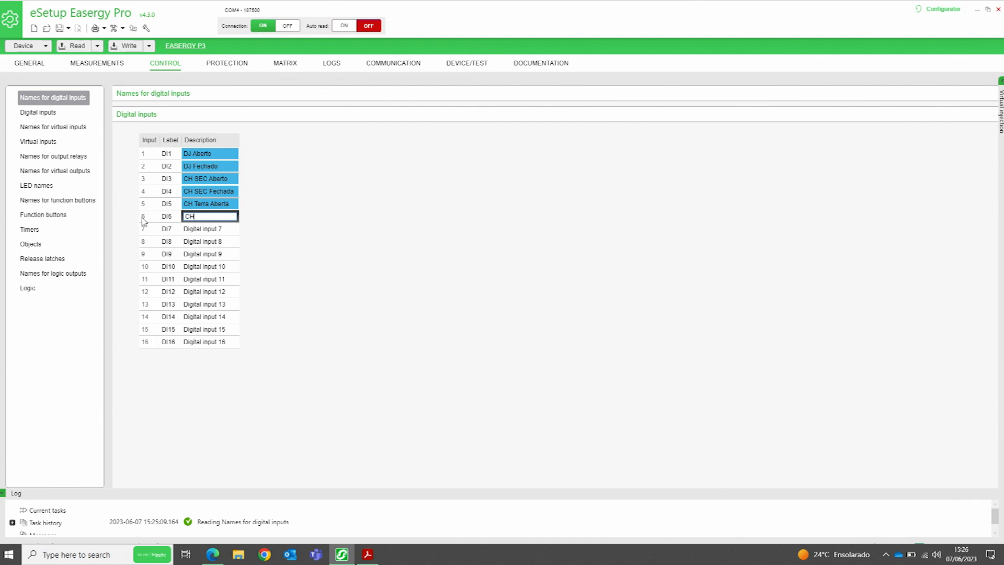
type("Terra Fechada")
left_click(369, 558)
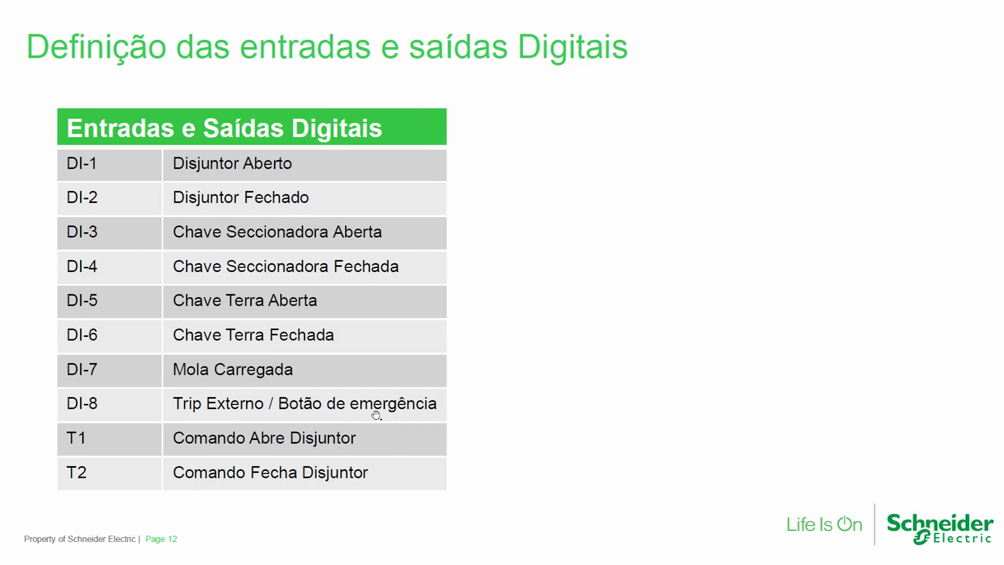
key("alt+Tab")
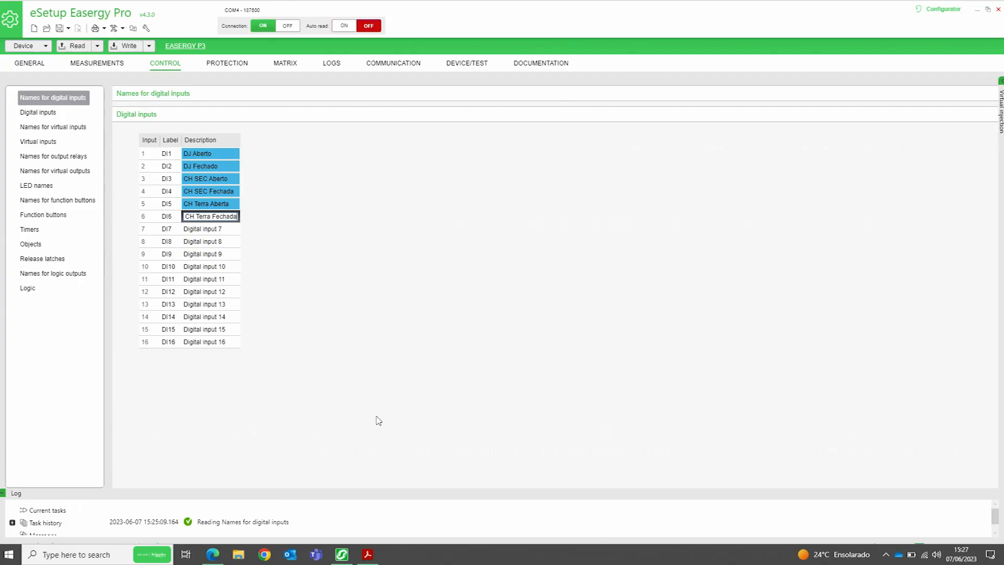
left_click(227, 228)
type("Mola Carregada")
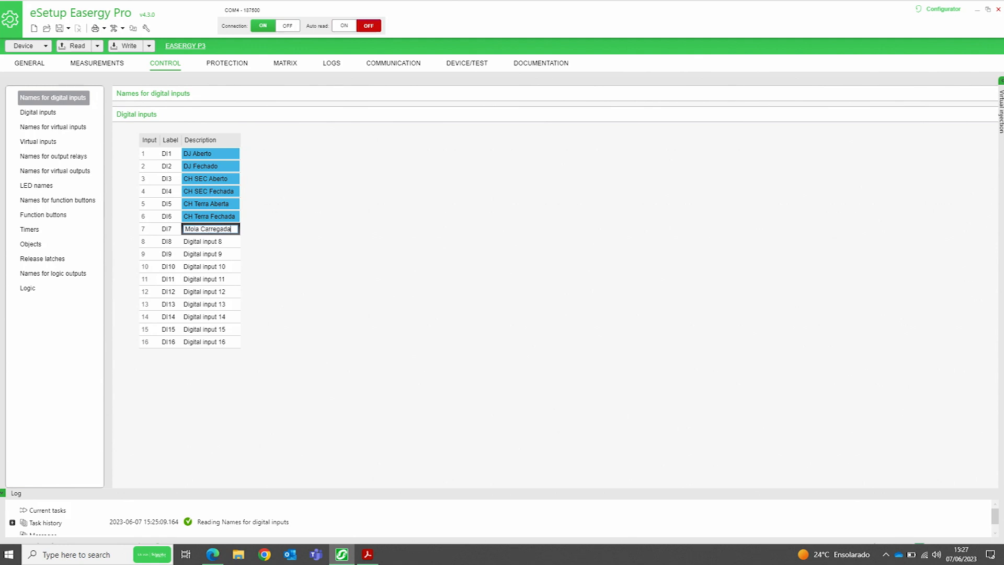
left_click(227, 241)
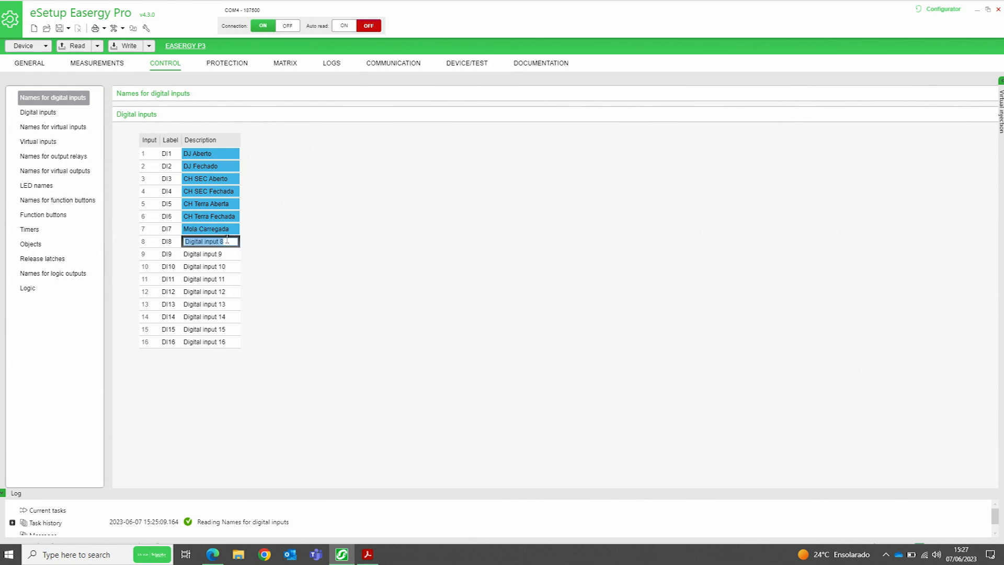
type("Trio")
type(" Exter")
type("no Bo")
type("tão En")
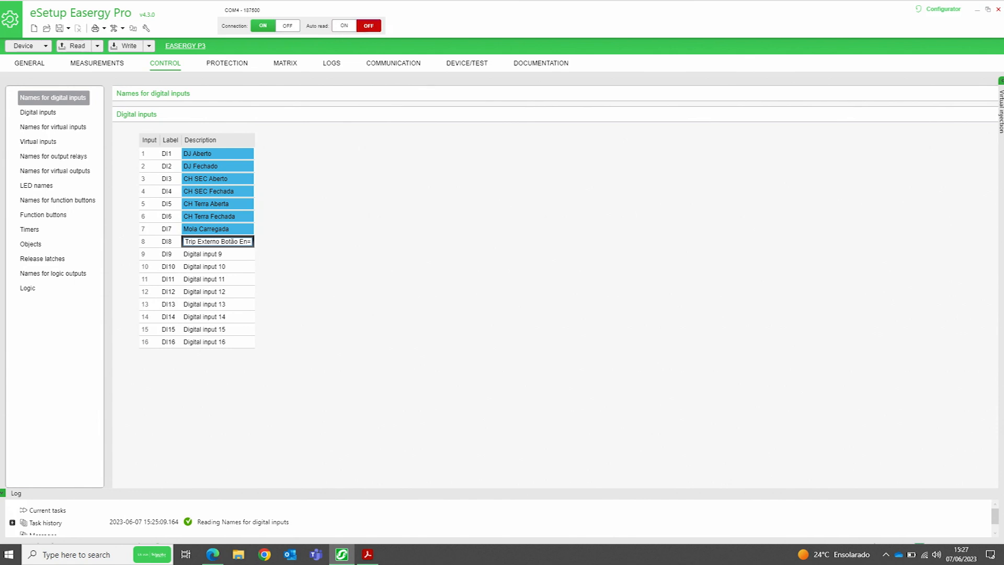
key("BackSpace")
type("merg")
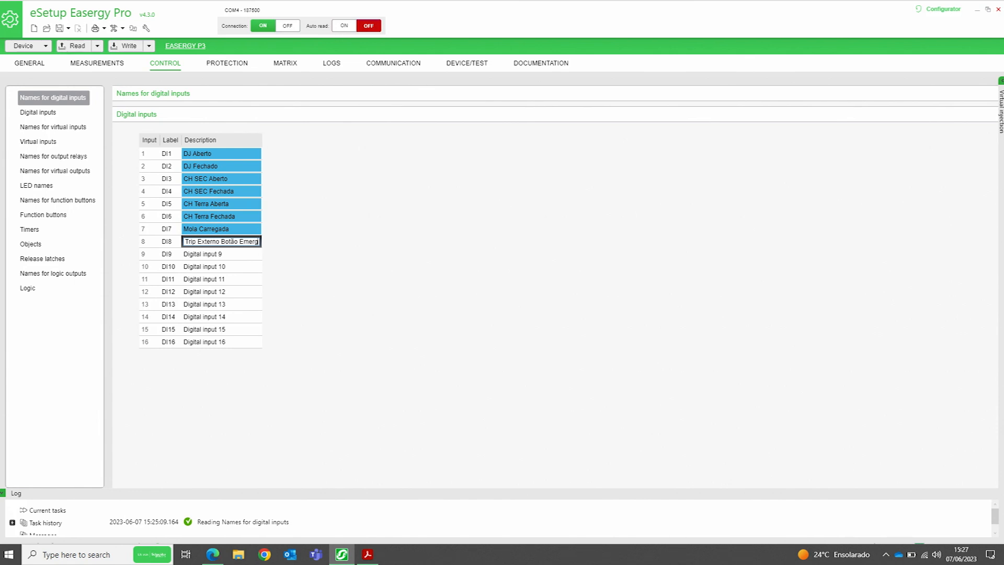
left_click(221, 241)
key("BackSpace")
type("/")
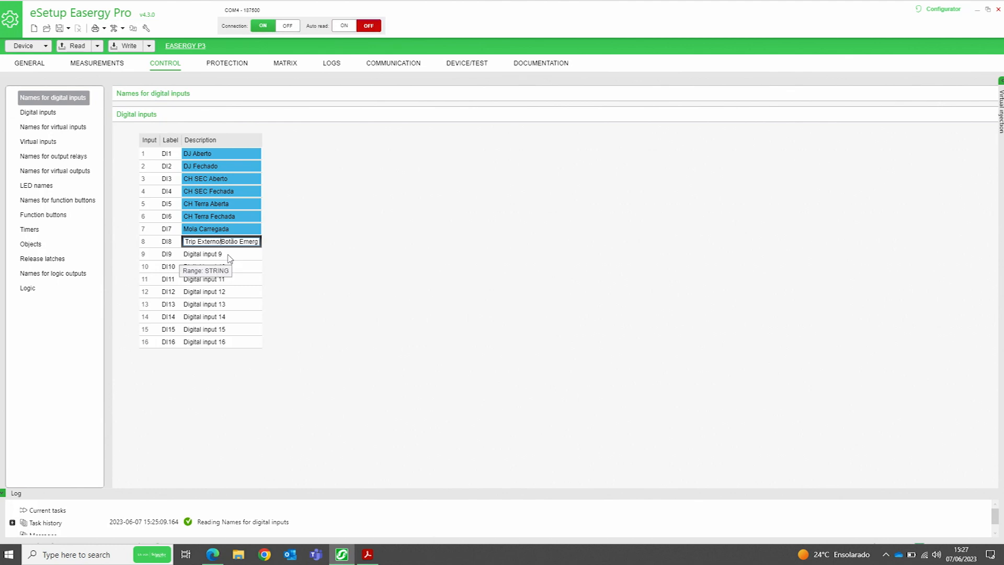
key("Return")
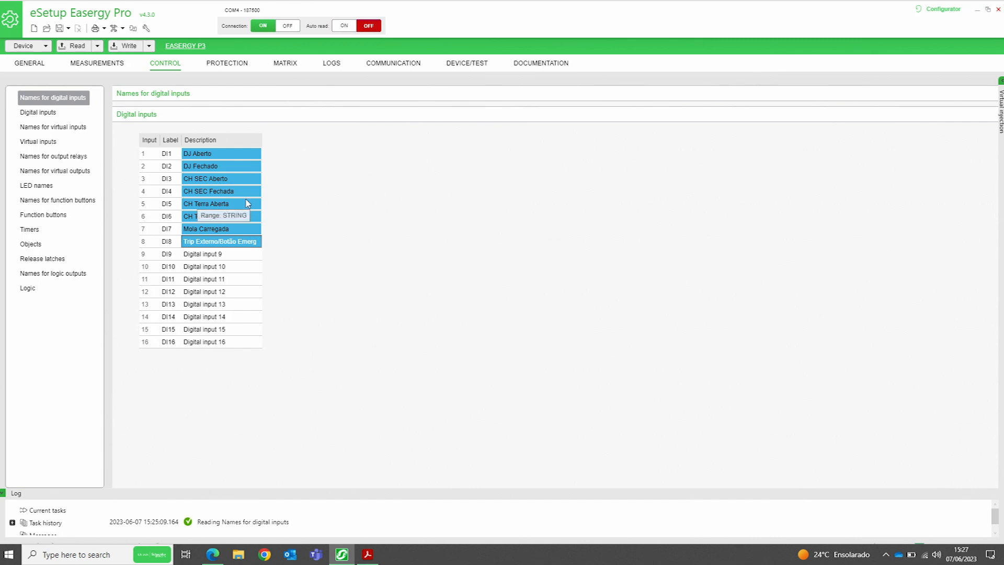
Open the Digital inputs page in the CONTROL tab's left list
left_click(52, 114)
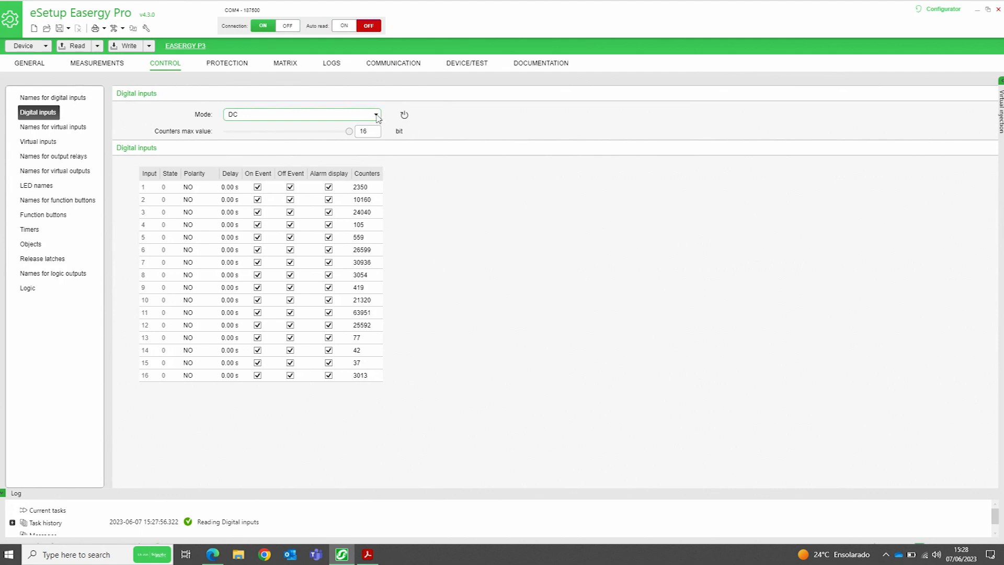
Keep the input mode at DC and leave input 1 polarity at NO after trying NC
left_click(376, 115)
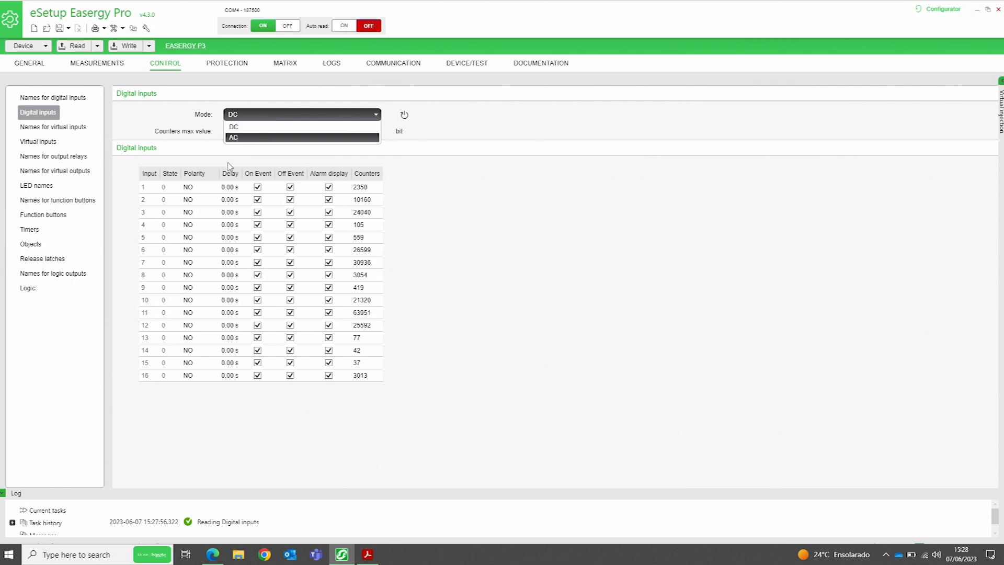
left_click(255, 126)
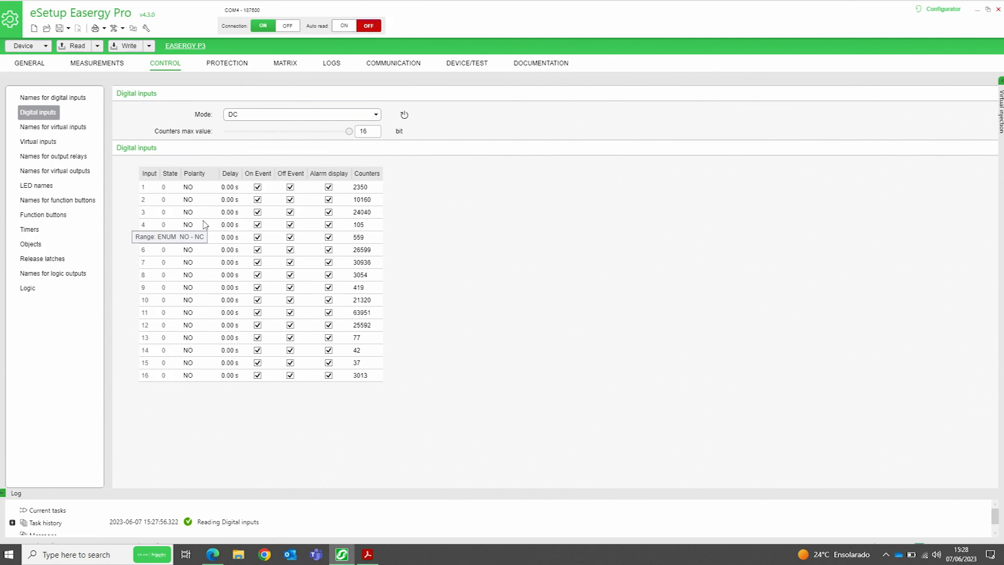
left_click(200, 190)
left_click(200, 192)
left_click(212, 188)
left_click(200, 207)
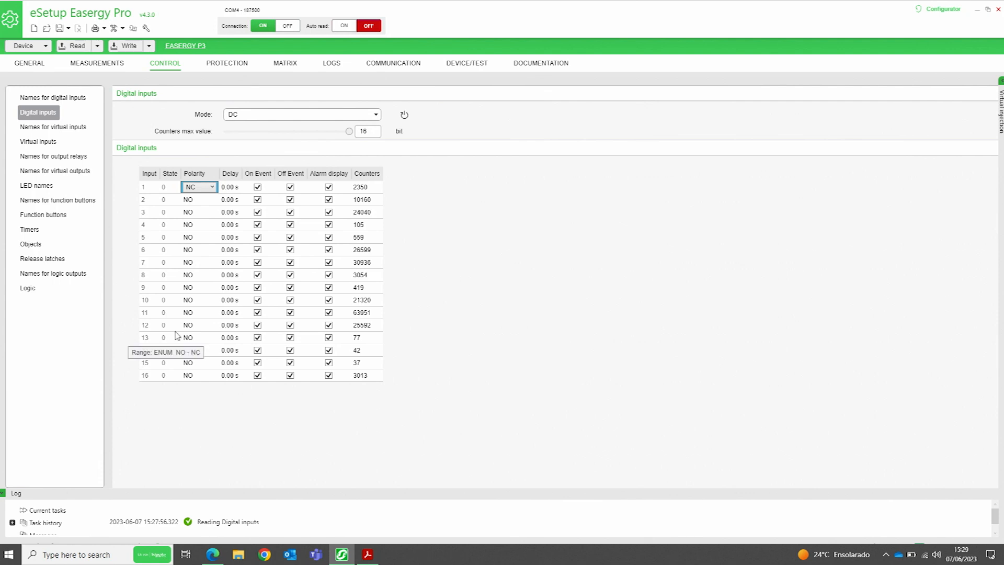
left_click(212, 187)
left_click(209, 197)
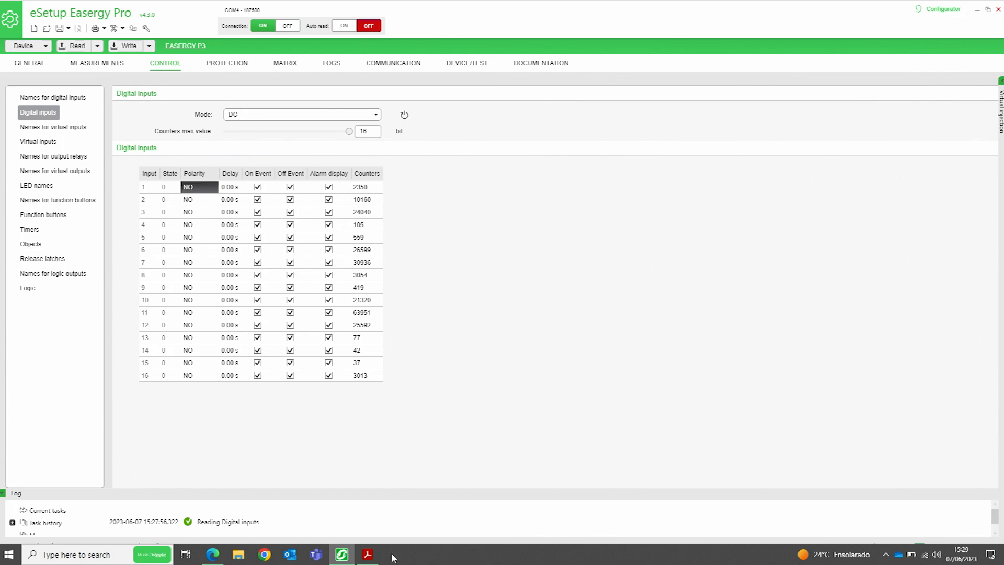
left_click(369, 555)
Review the digital I/O table slide, then show eSetup's output relay names page
left_click(371, 557)
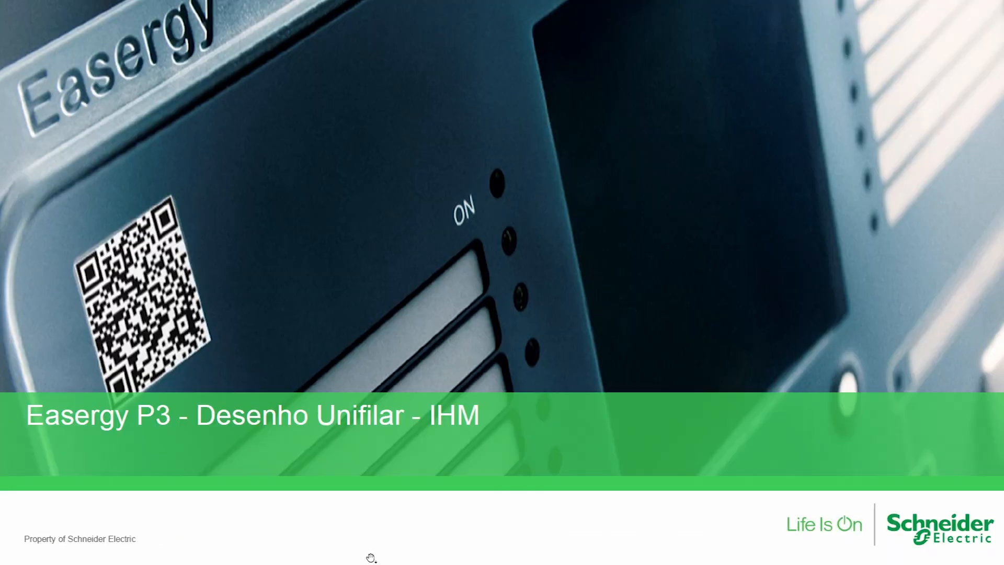
scroll(371, 558, "up", 1)
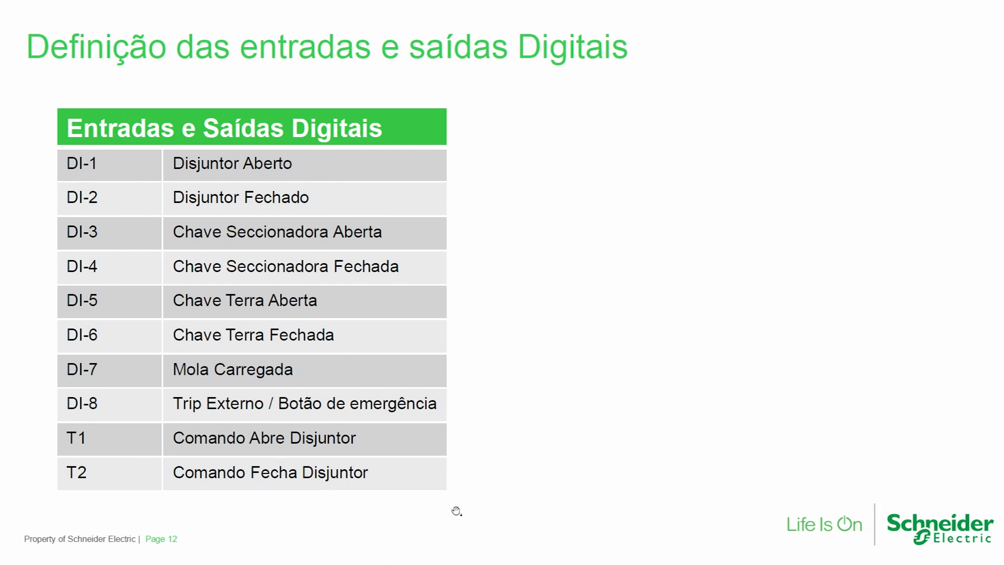
key("alt+Tab")
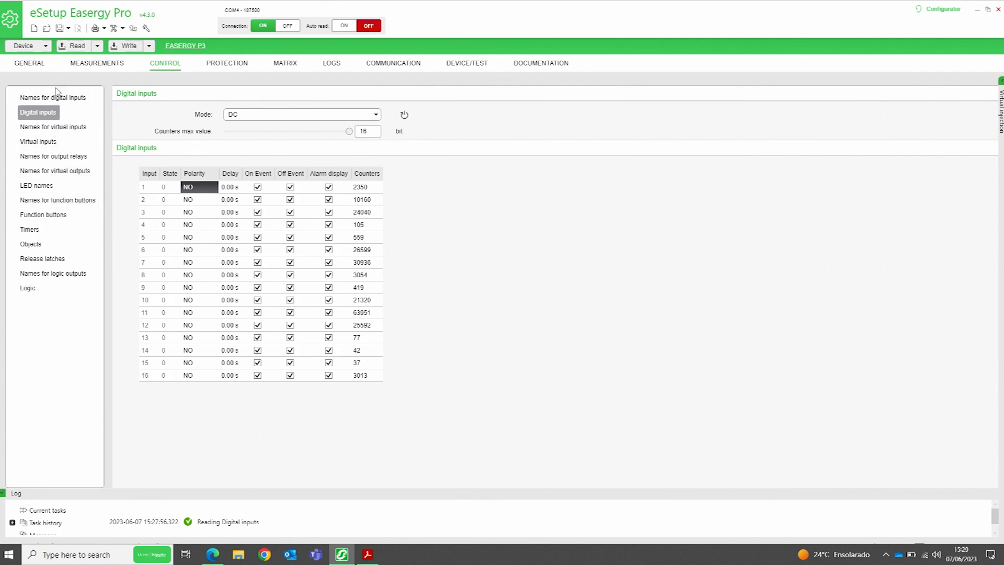
left_click(58, 156)
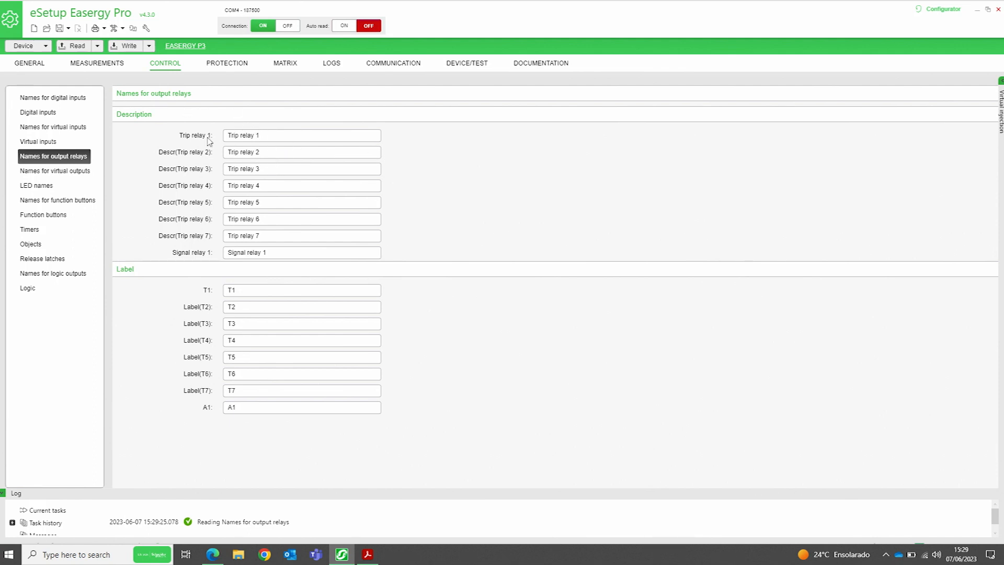
Name trip relay 1 'Comando Abre DJ' and start renaming trip relay 2 'Comando Fecha DJ'
left_click(368, 554)
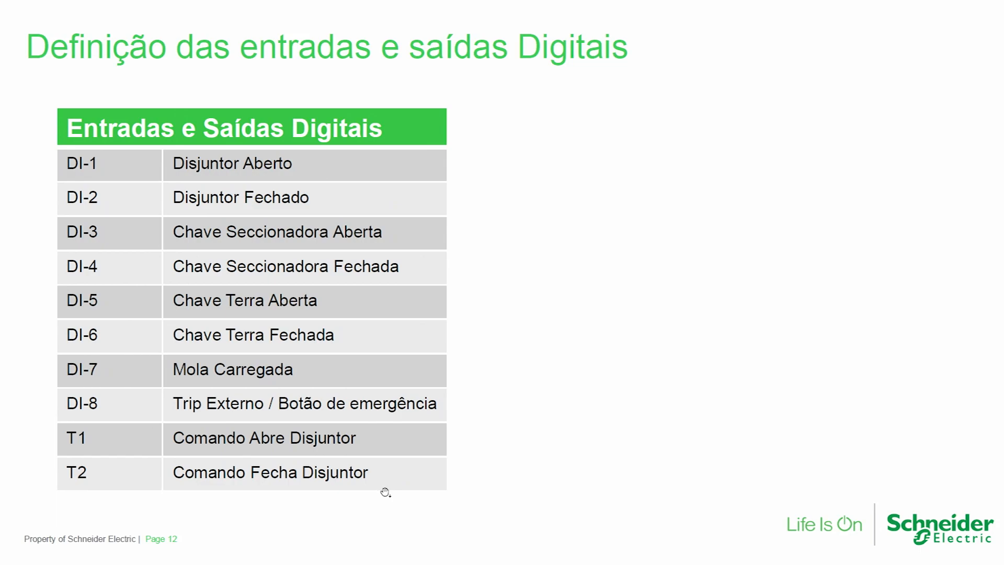
key("alt+Tab")
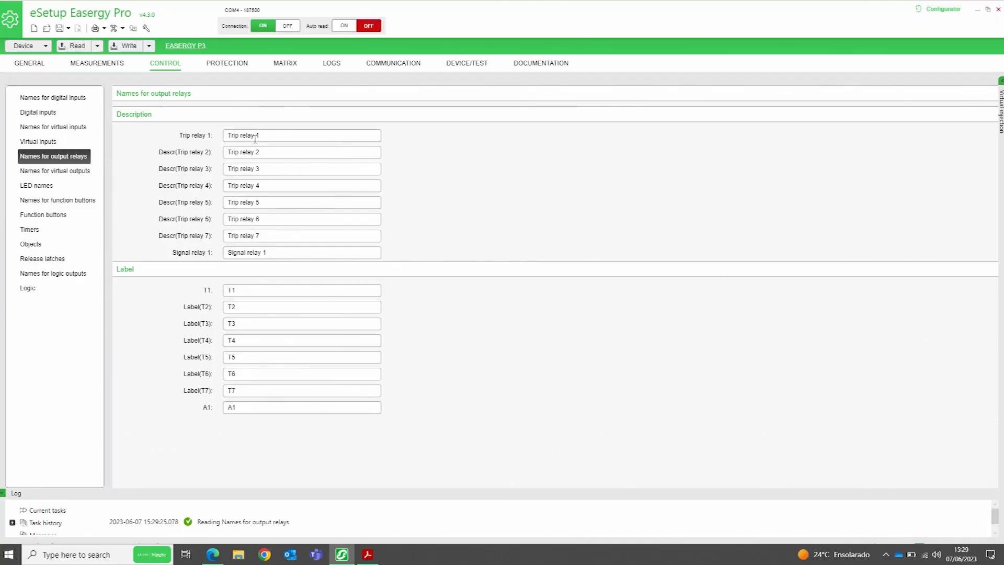
left_click(255, 135)
type("Ca")
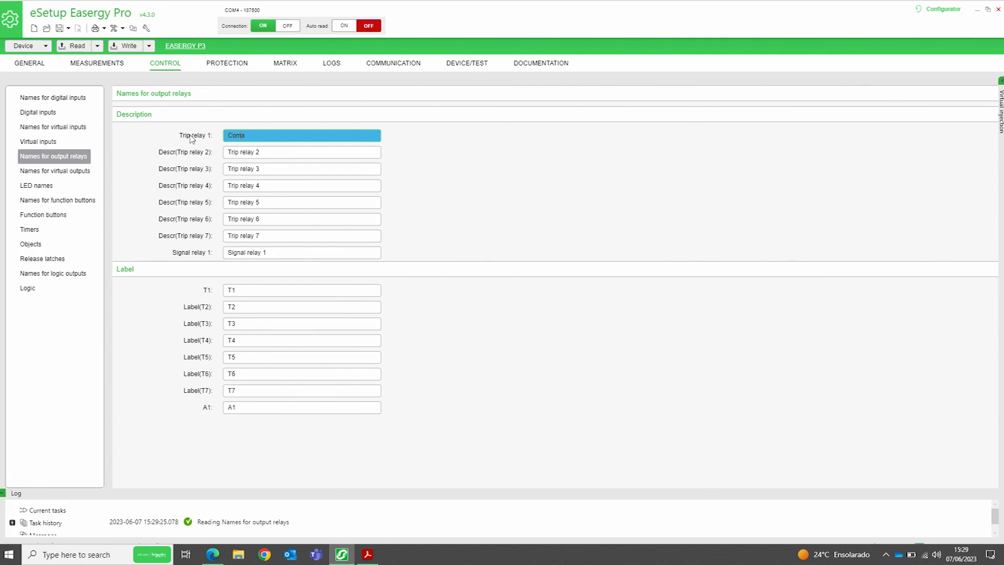
type("mando Abre DJ")
key("Tab")
left_click_drag(271, 151, 176, 155)
type("Co")
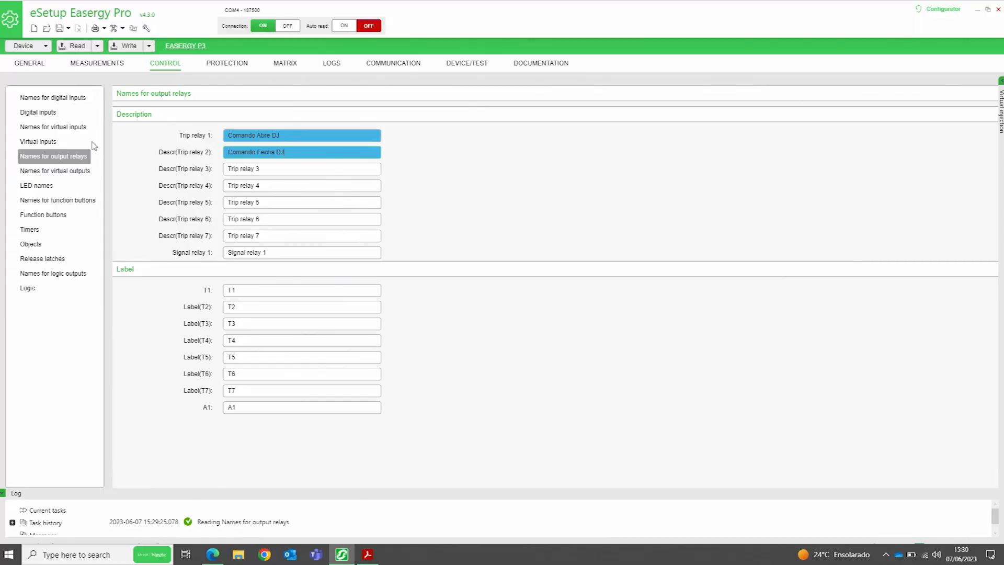
Open the Objects page and look over the CTRL OBJECT sections, focusing object 1 'DJ'
left_click(30, 244)
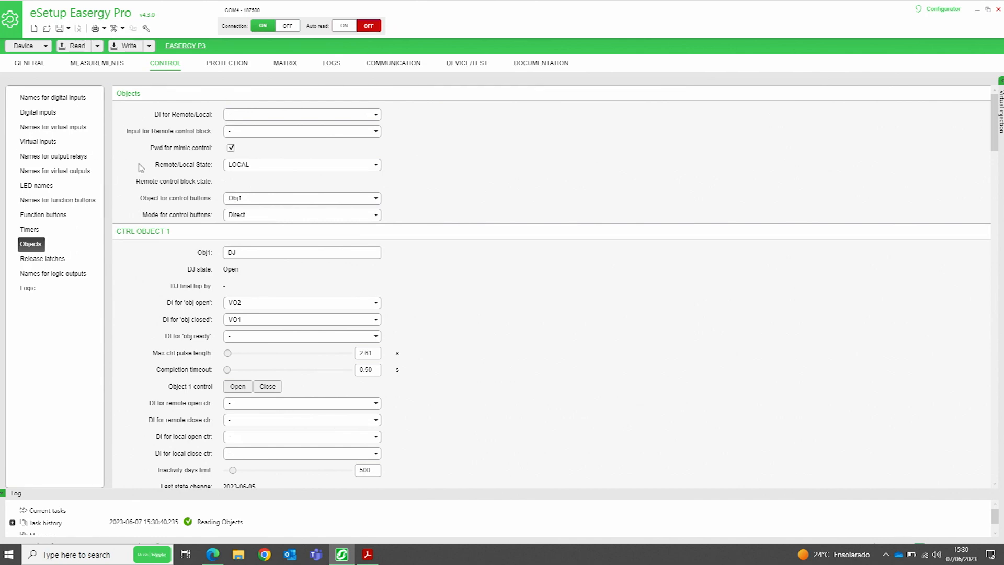
scroll(157, 259, "down", 5)
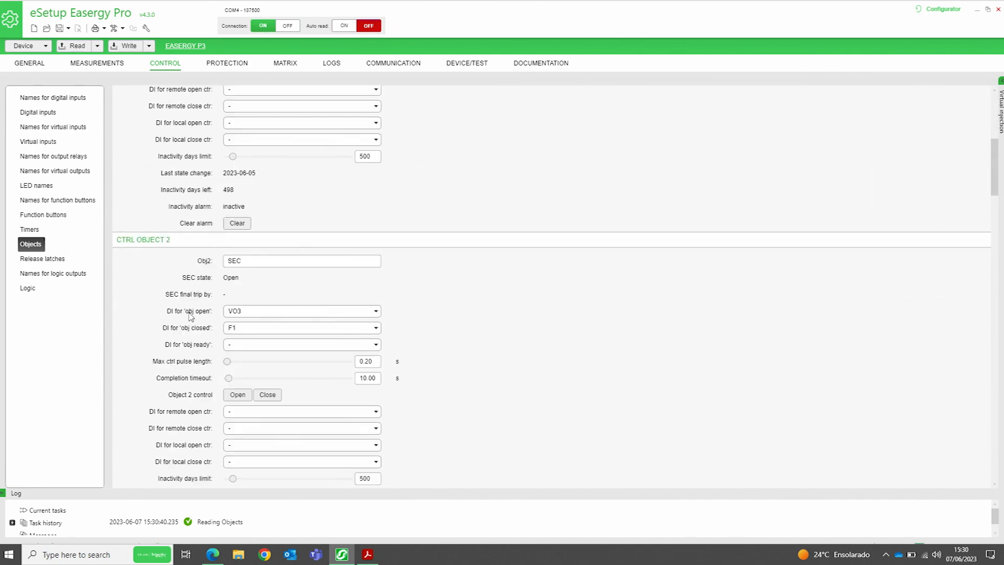
scroll(194, 314, "down", 2)
scroll(212, 355, "up", 7)
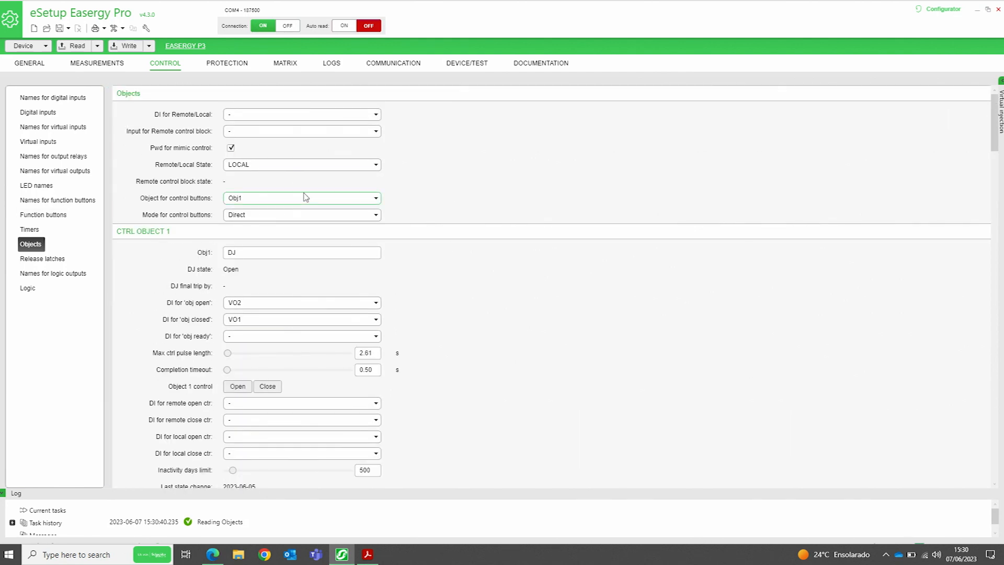
left_click(252, 252)
Inspect the input choices for DJ's closed and open states and check the I/O slide
left_click(376, 319)
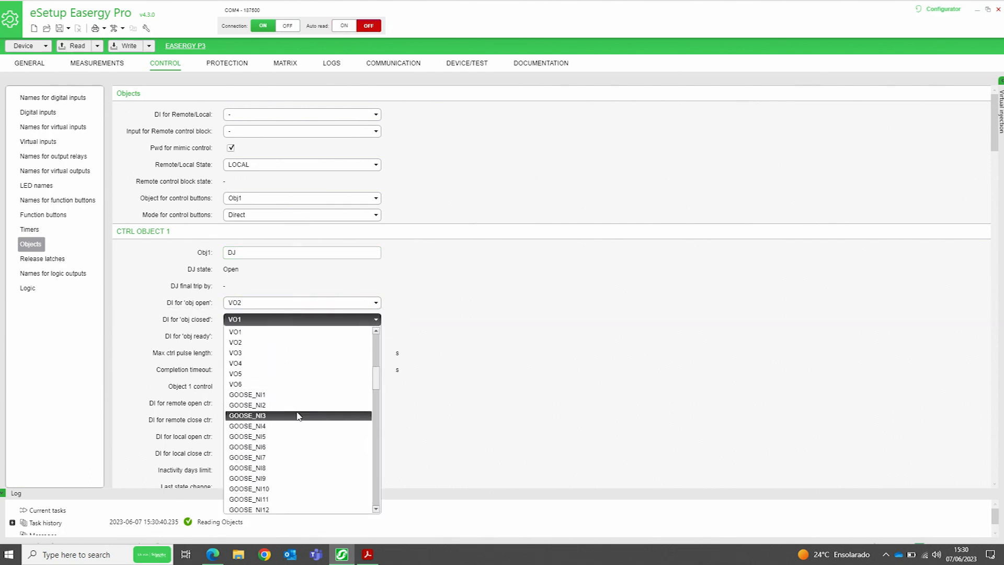
scroll(290, 413, "up", 3)
scroll(282, 400, "up", 1)
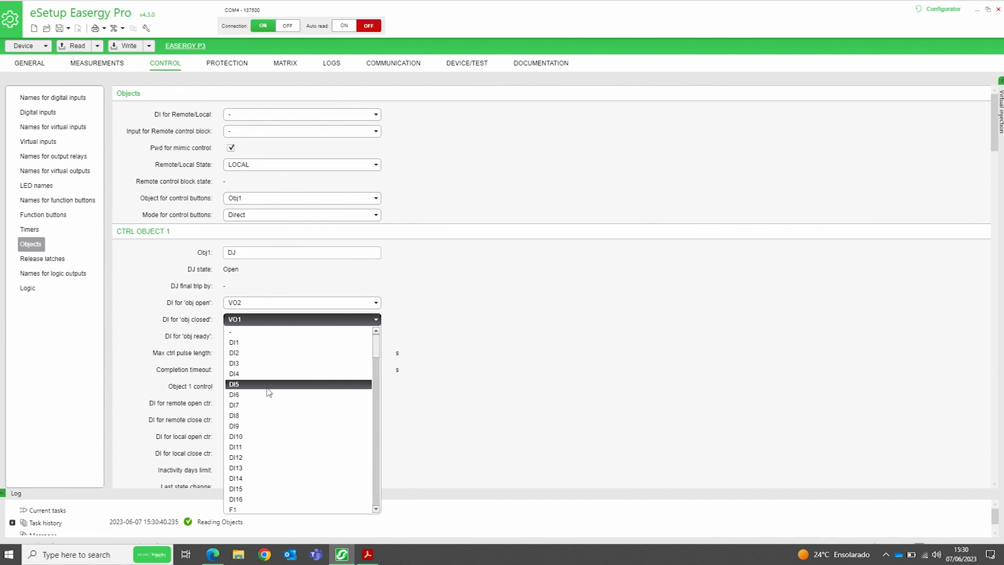
left_click(292, 302)
left_click(333, 301)
left_click(333, 302)
left_click(333, 304)
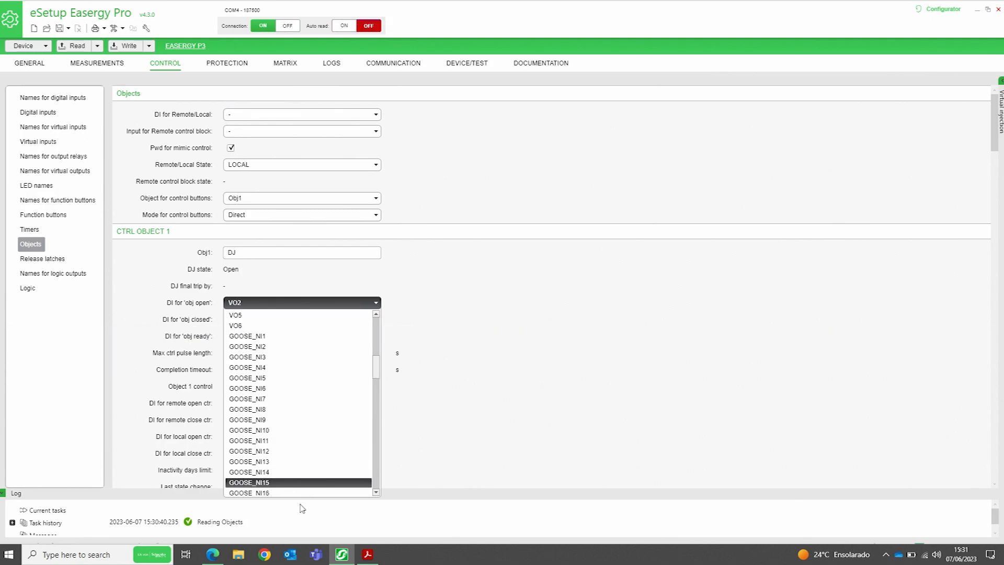
left_click(368, 554)
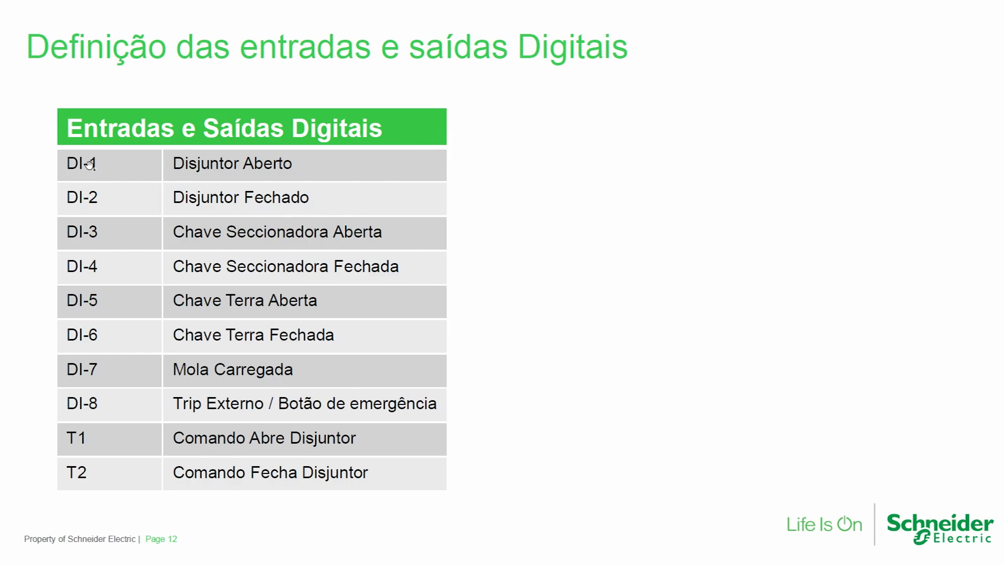
key("alt+Tab")
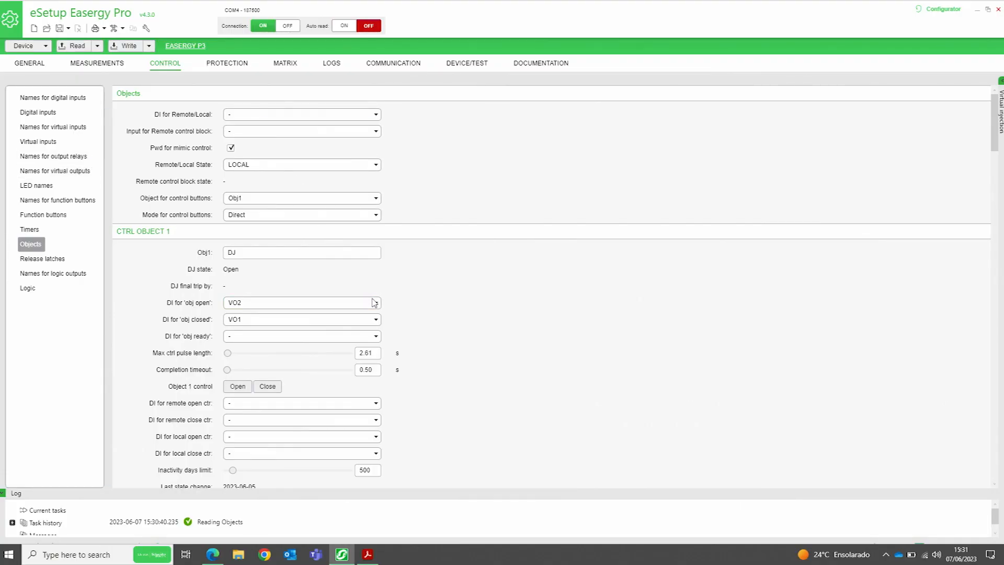
Assign DI1 to DJ's open state, DI2 to closed and DI7 to ready
left_click(305, 302)
scroll(267, 334, "up", 5)
left_click(252, 327)
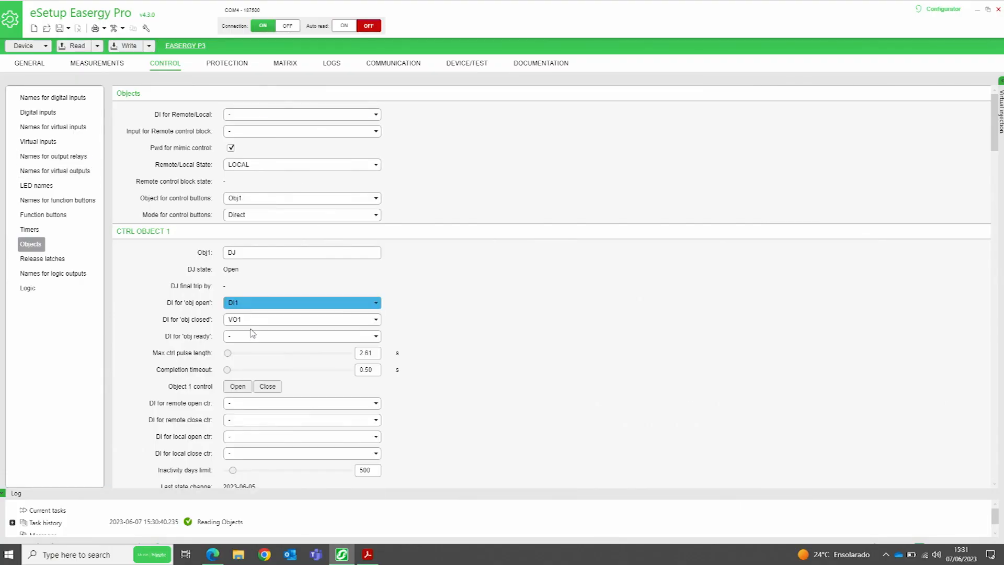
left_click(301, 319)
scroll(305, 363, "up", 5)
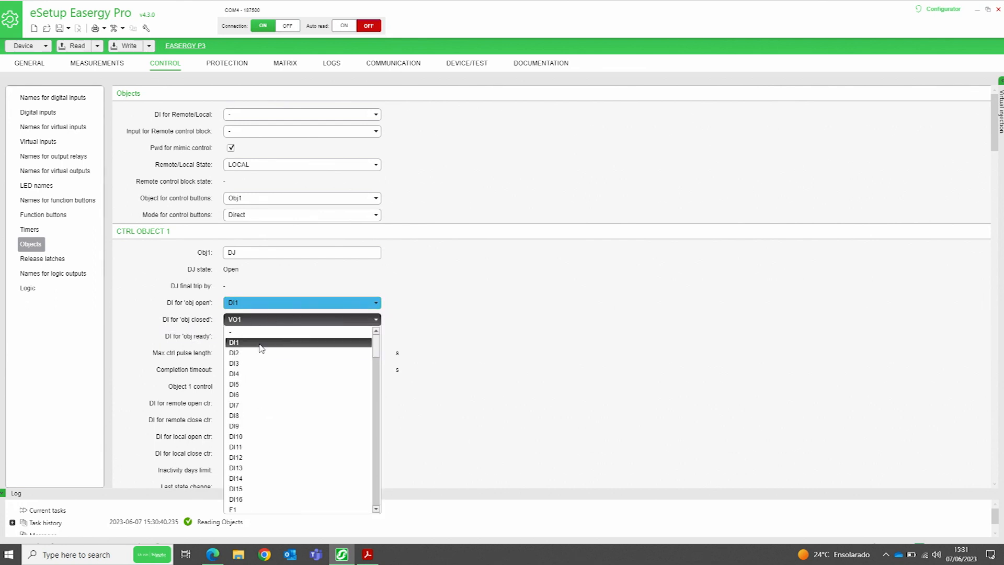
left_click(260, 353)
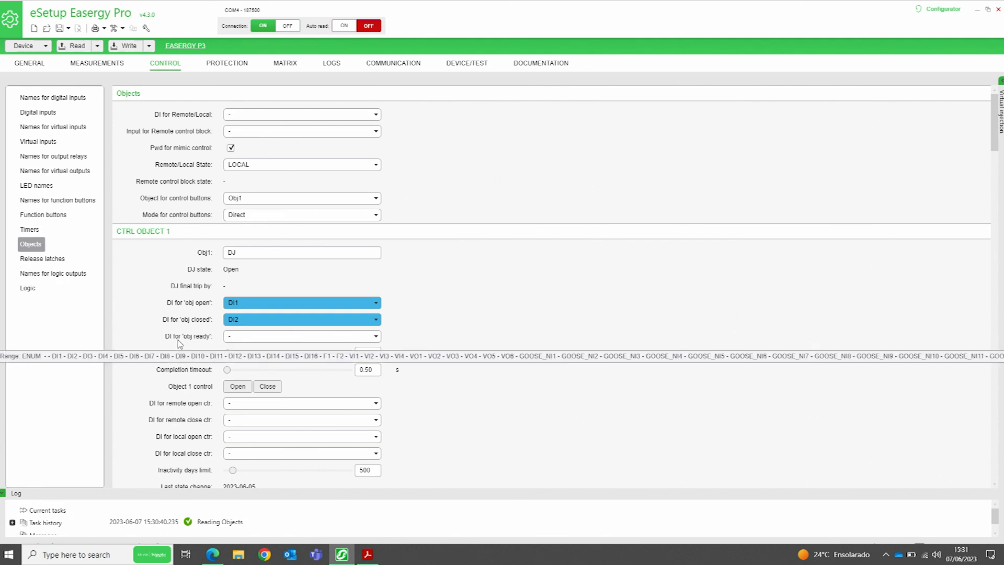
left_click(362, 337)
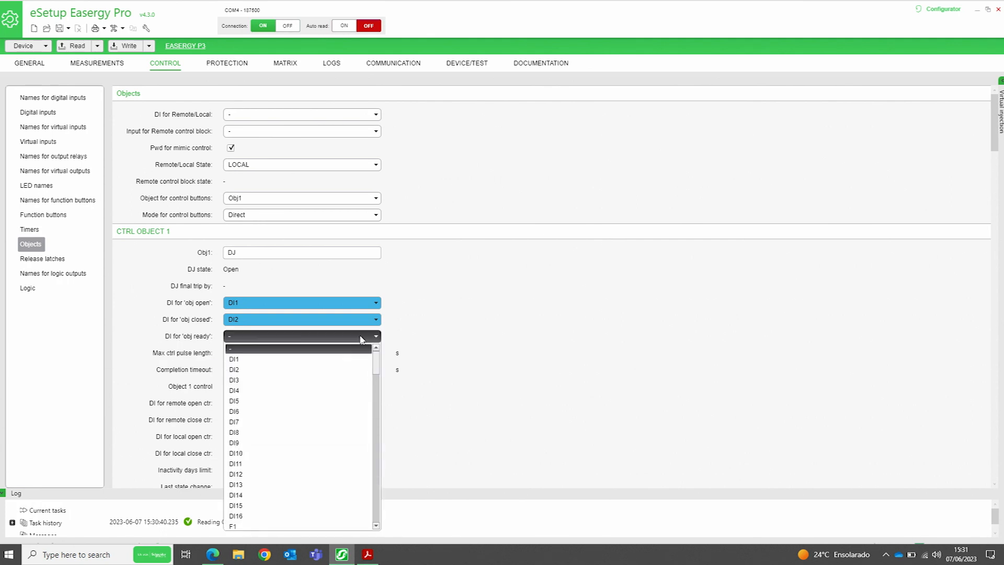
left_click(244, 422)
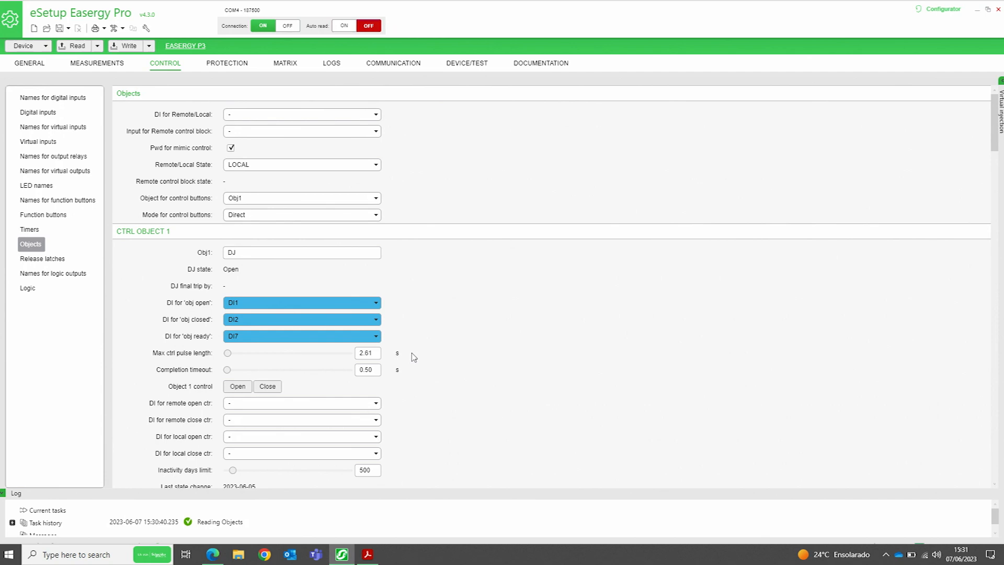
scroll(418, 390, "down", 5)
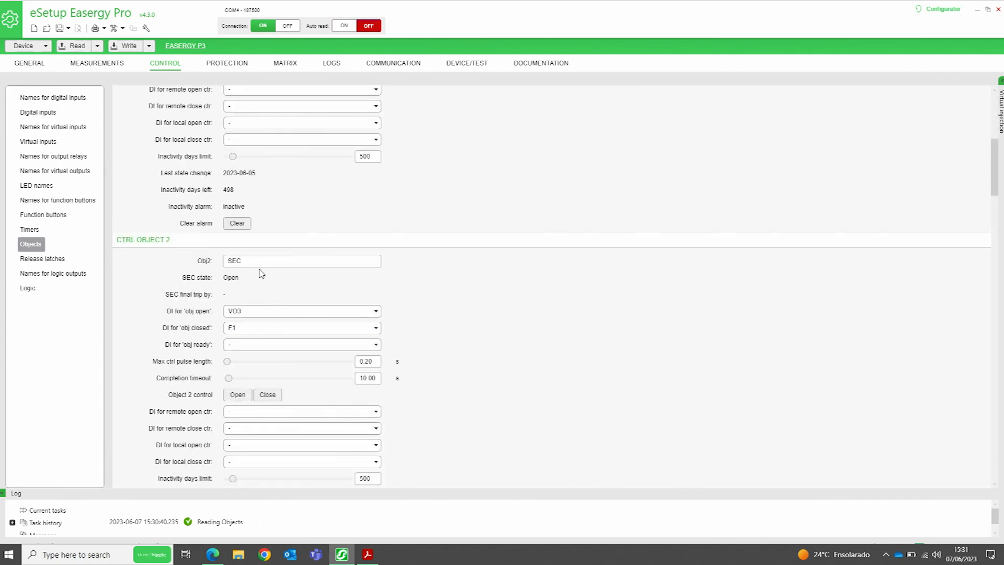
Check the slide, then set CTRL OBJECT 2's open input to DI3 and closed input to DI4
left_click(368, 555)
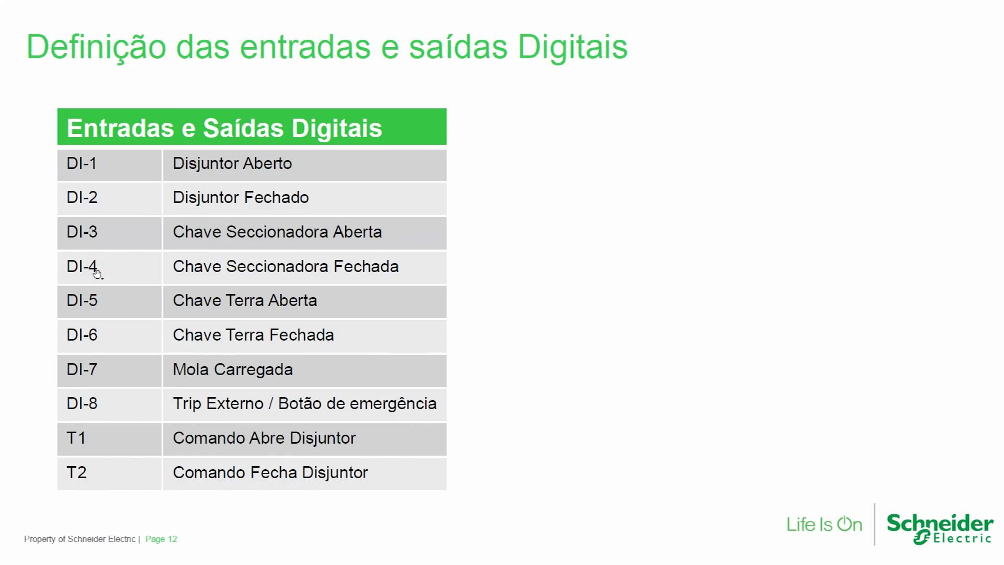
key("alt+Tab")
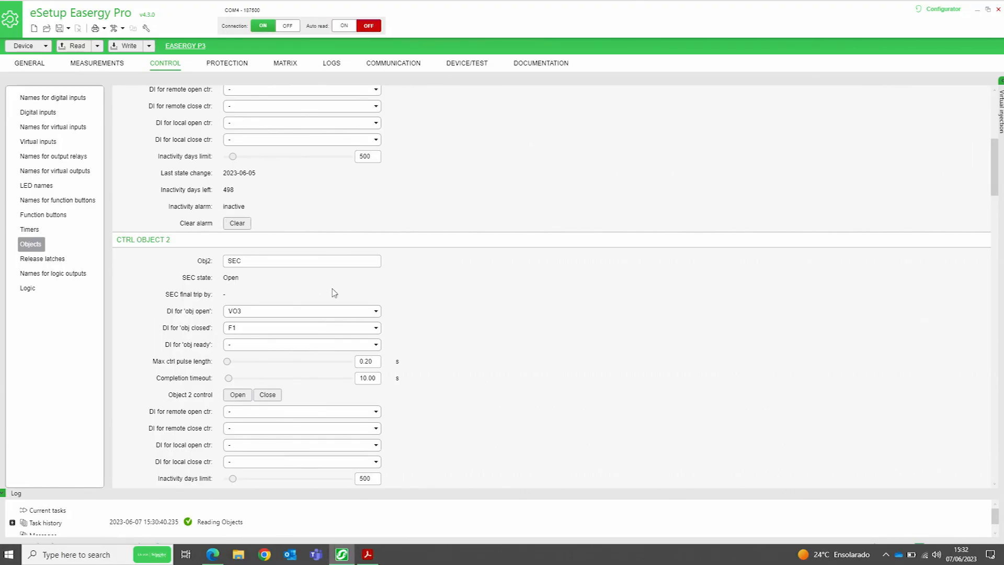
left_click(346, 311)
scroll(280, 362, "up", 5)
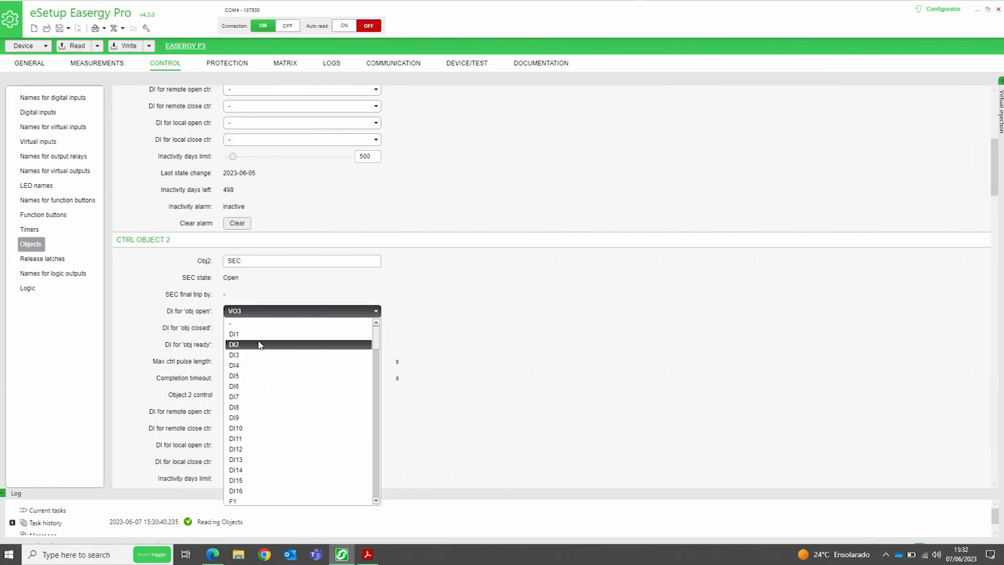
left_click(249, 354)
left_click(271, 331)
scroll(256, 350, "up", 6)
left_click(249, 383)
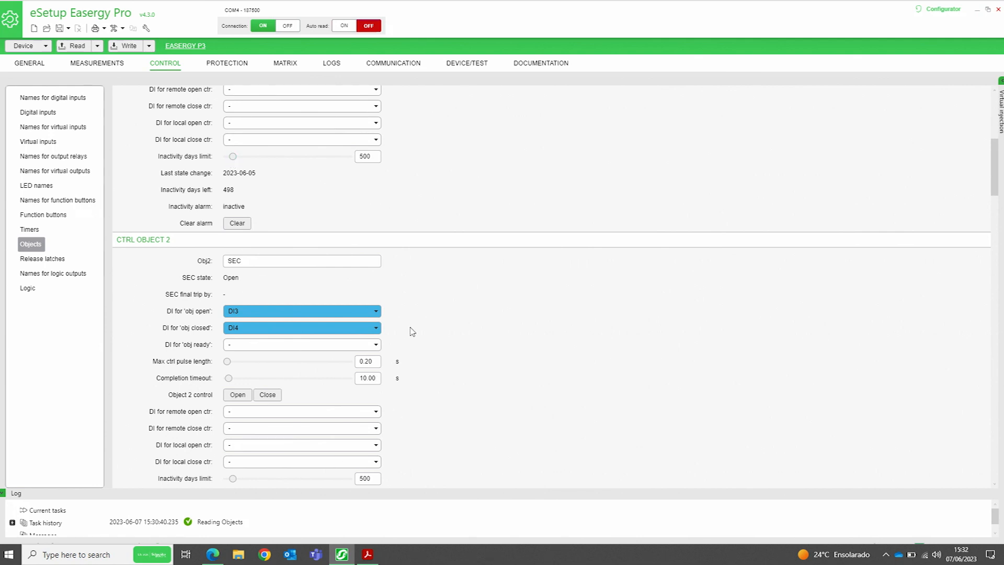
scroll(411, 338, "down", 6)
Rename control object 3 to 'SEC Terra', checking the digital inputs slide
double_click(248, 270)
type("SEC Terra")
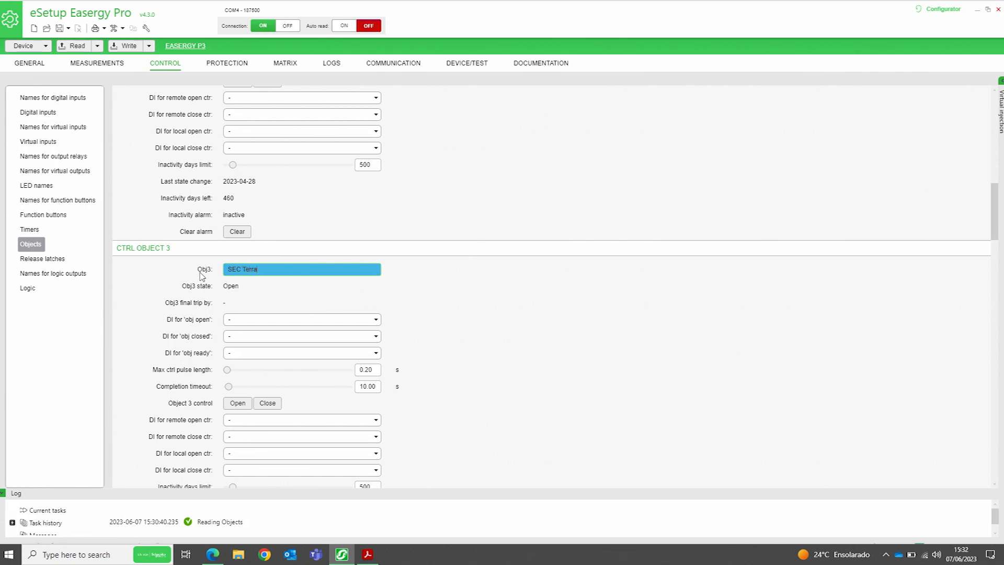
left_click(369, 556)
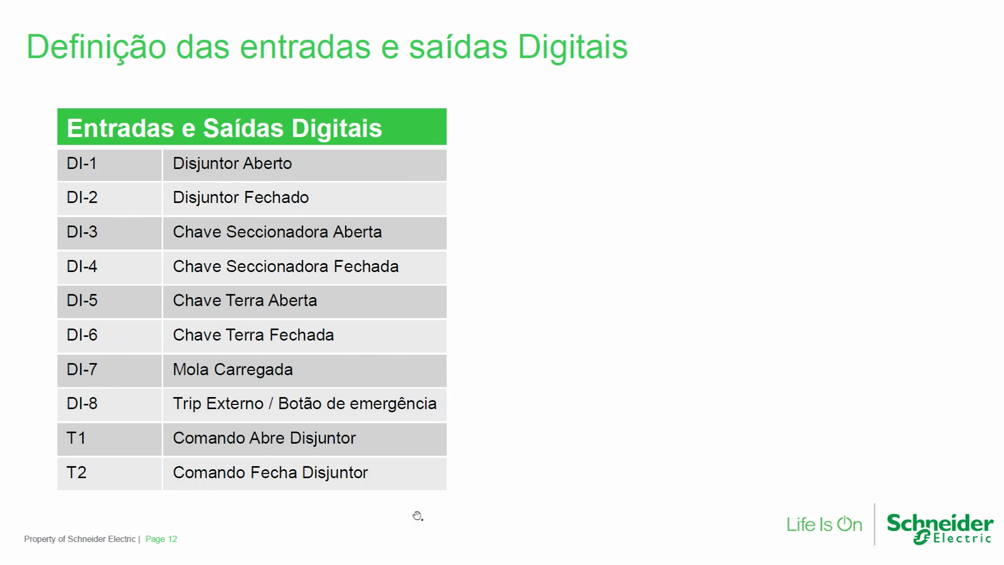
key("alt+Tab")
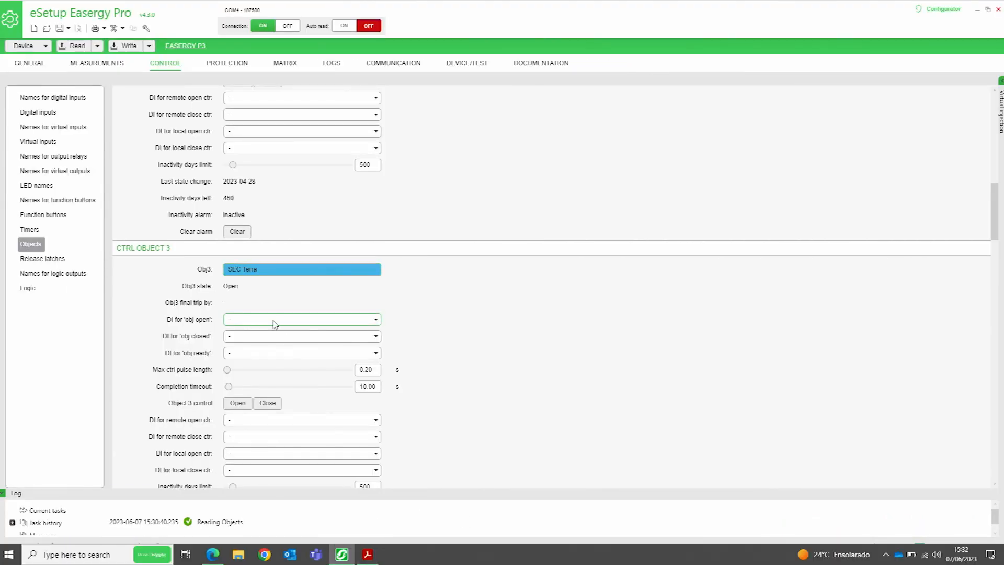
Assign DI5 to SEC Terra's open state and DI6 to its closed state
left_click(256, 320)
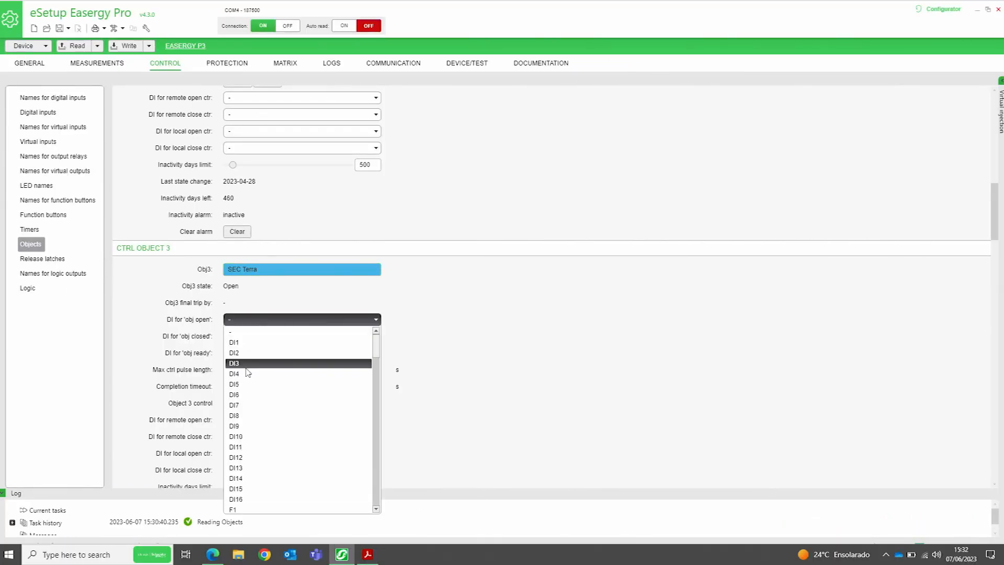
left_click(250, 385)
left_click(259, 338)
scroll(256, 349, "up", 2)
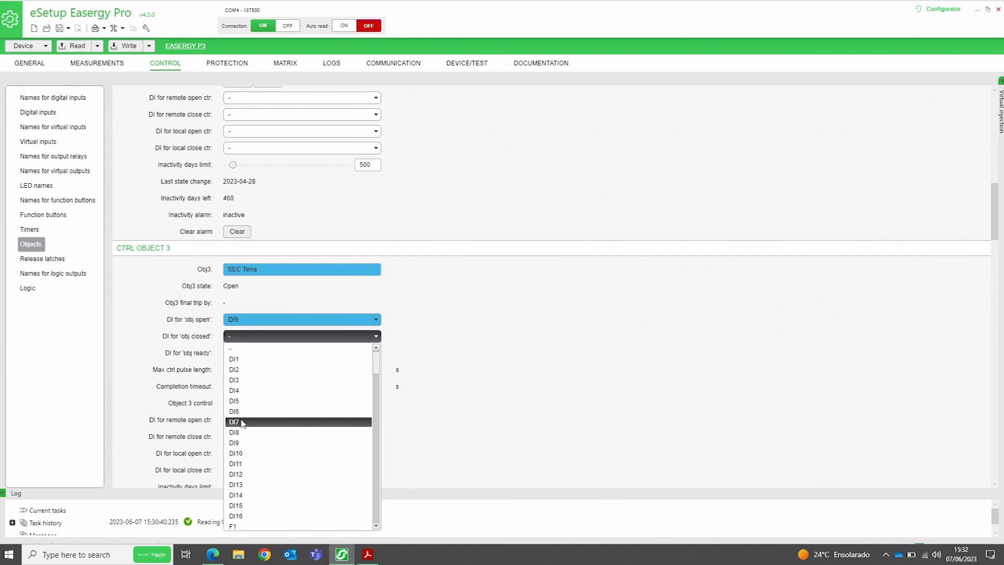
left_click(242, 411)
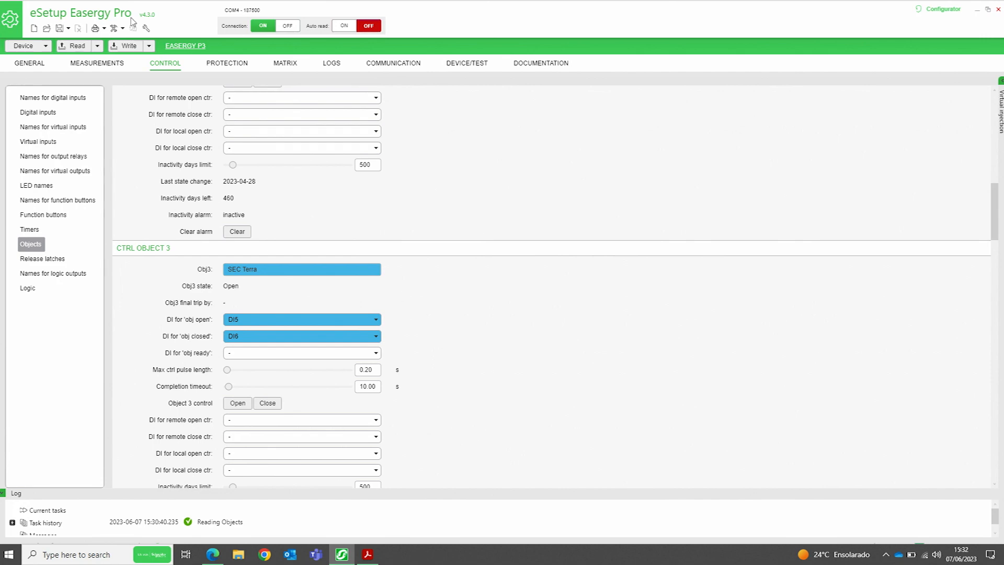
scroll(442, 288, "down", 6)
scroll(443, 253, "down", 20)
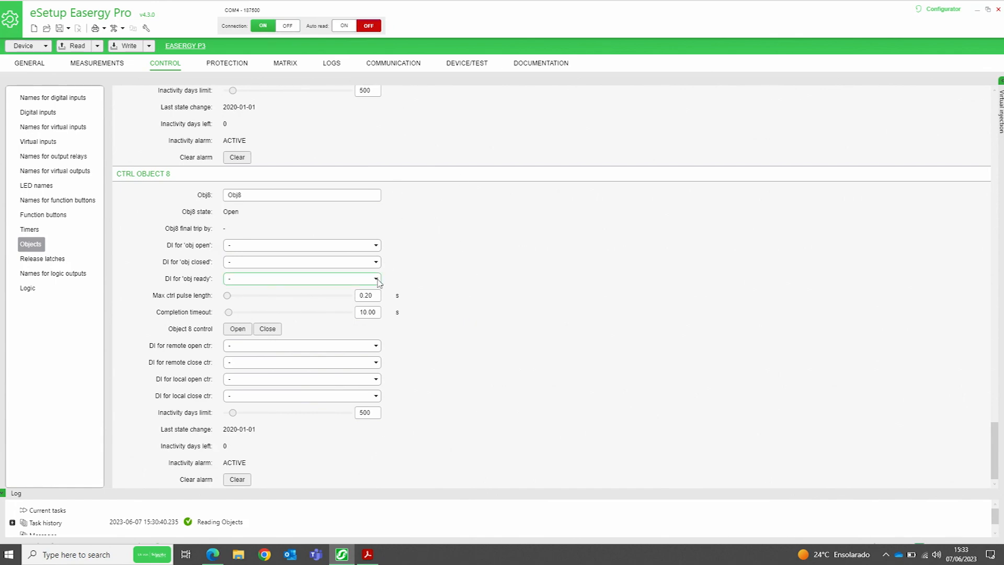
scroll(388, 310, "up", 7)
scroll(387, 310, "up", 20)
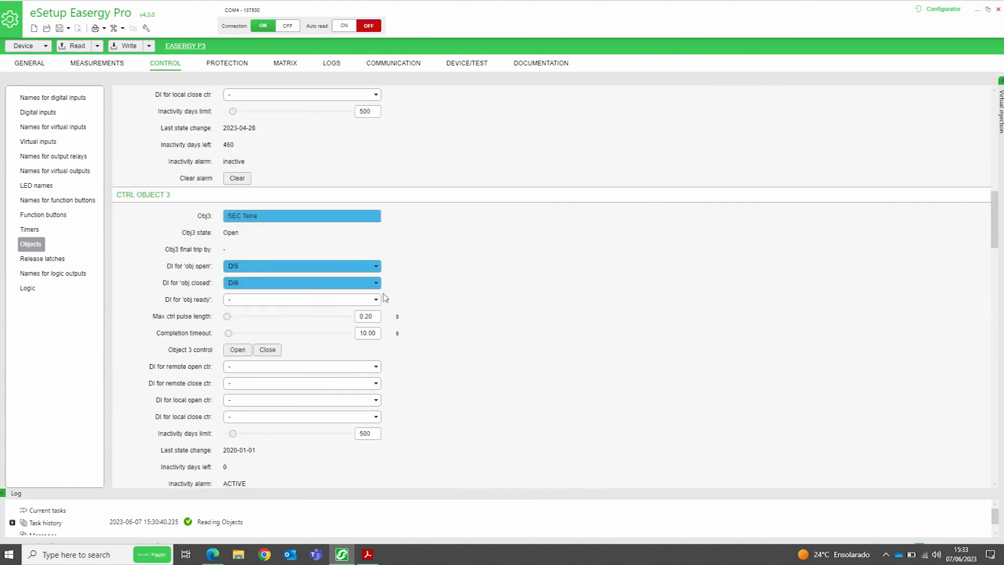
scroll(385, 294, "up", 2)
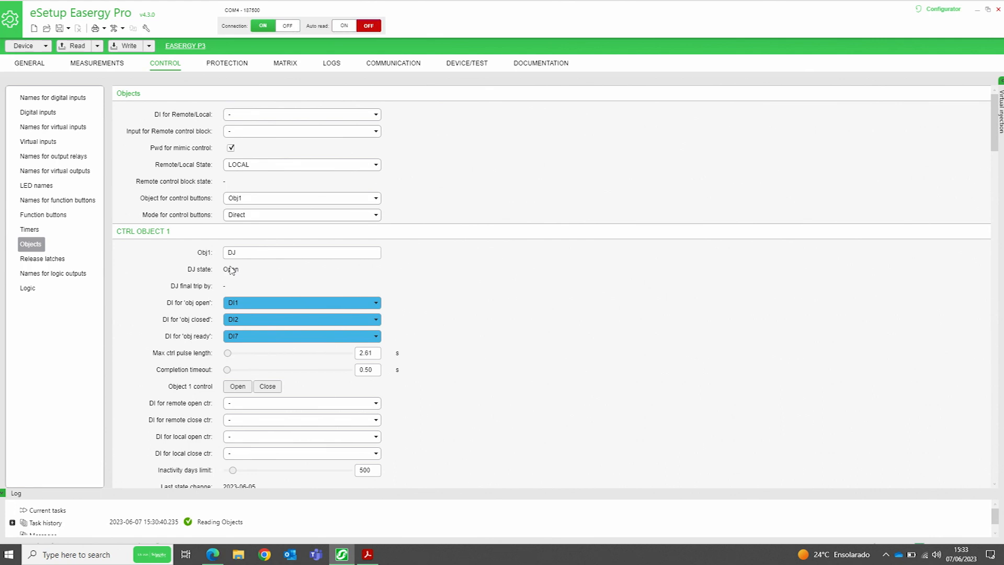
Filter the output matrix rows by the search text 'obj'
left_click(287, 66)
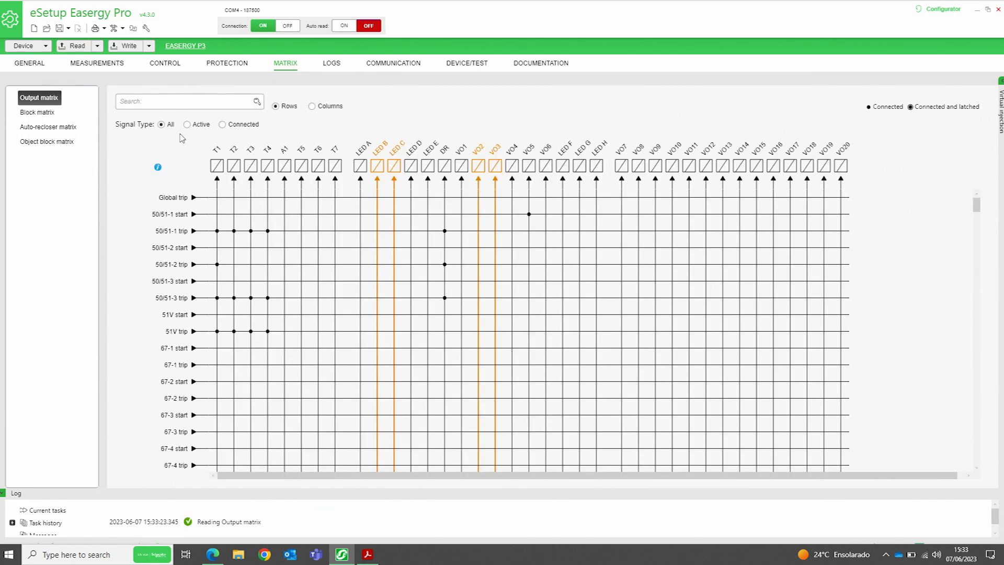
scroll(247, 271, "down", 3)
scroll(219, 231, "up", 3)
left_click(178, 101)
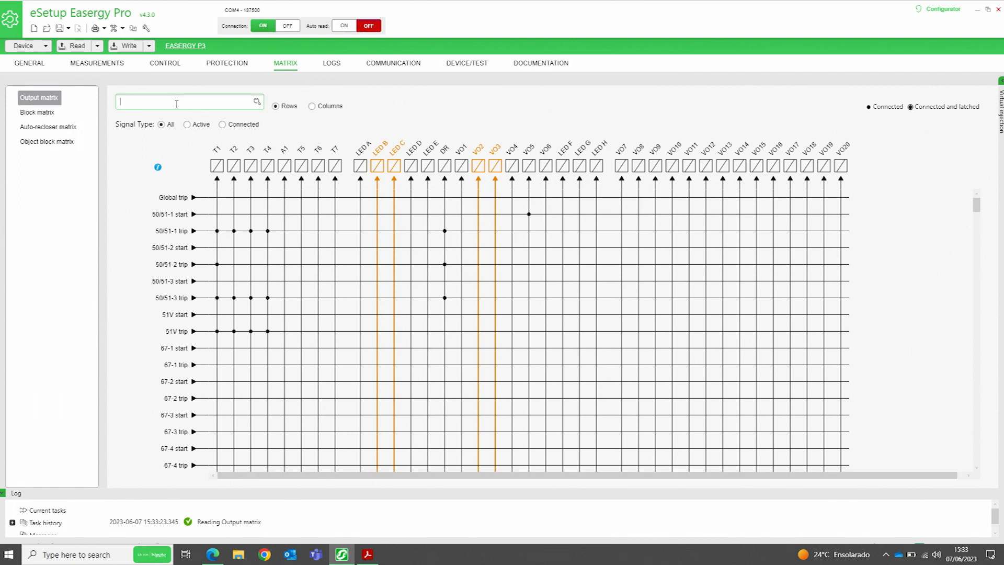
type("b")
key("BackSpace")
type("obj")
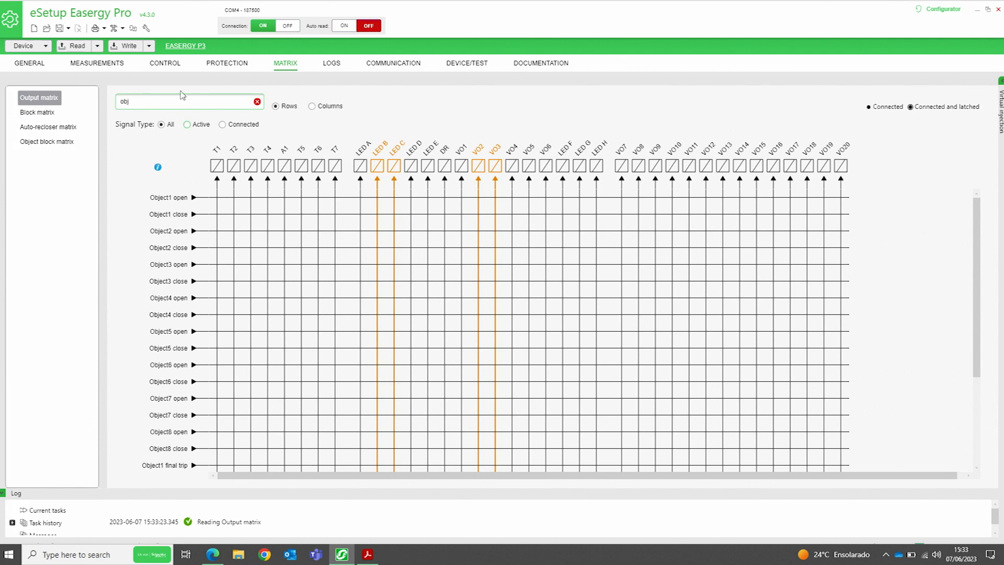
Wire Object1 open to output T1 and Object1 close to output T2
left_click(217, 199)
left_click(233, 214)
left_click(234, 214)
Write the CONTROL > Objects settings, then the digital input Names table, to the Easergy P3 relay
left_click(166, 65)
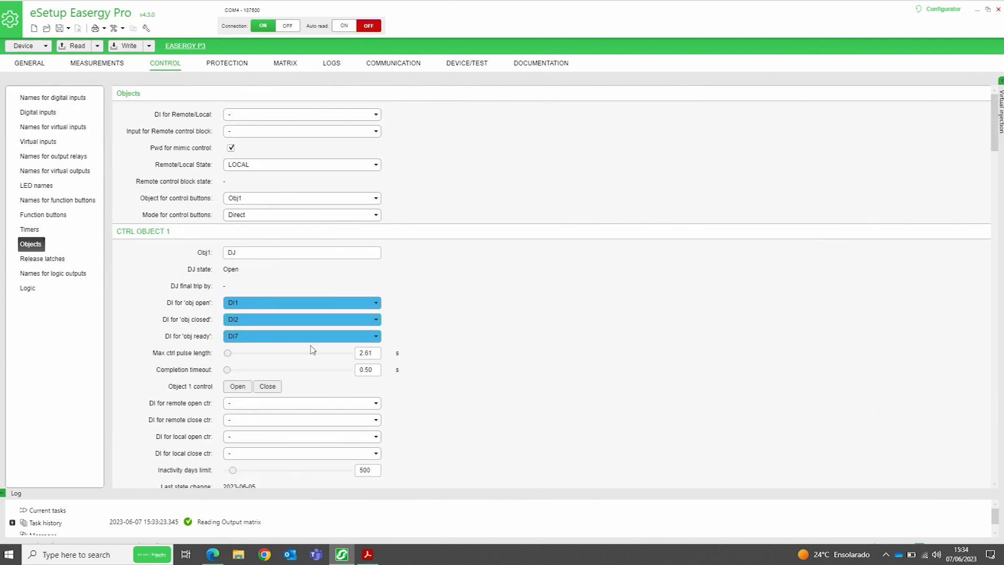
left_click(129, 47)
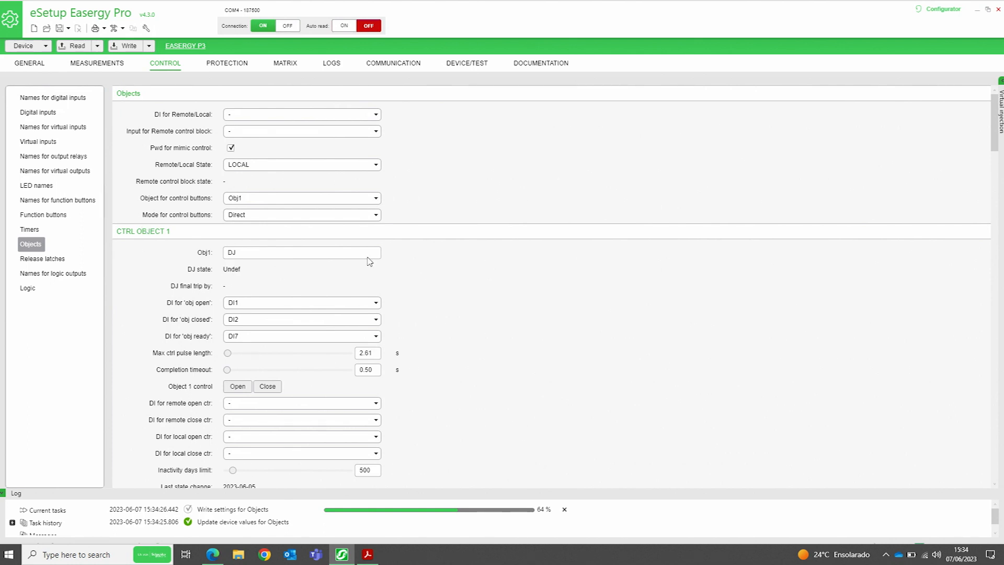
left_click(79, 98)
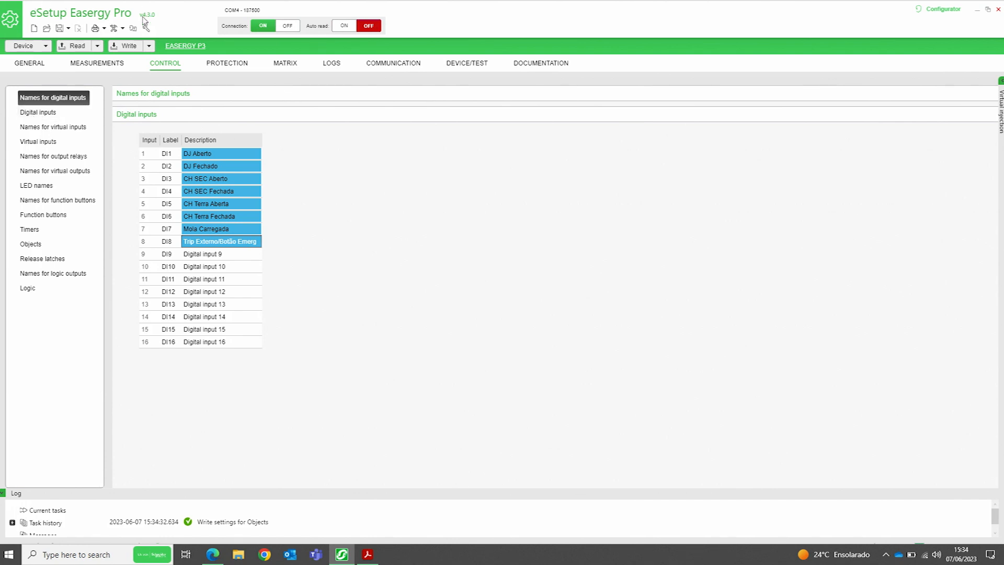
left_click(126, 47)
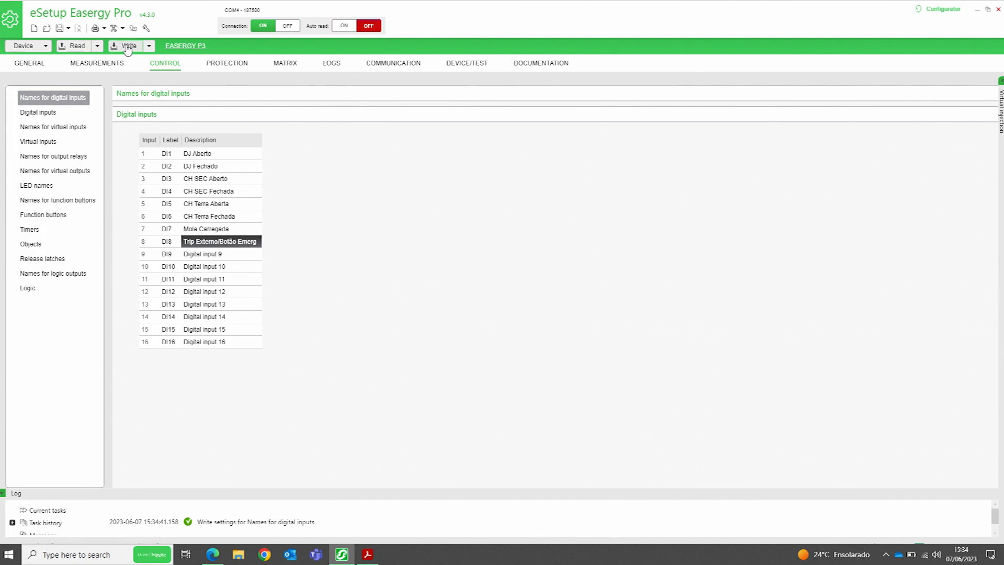